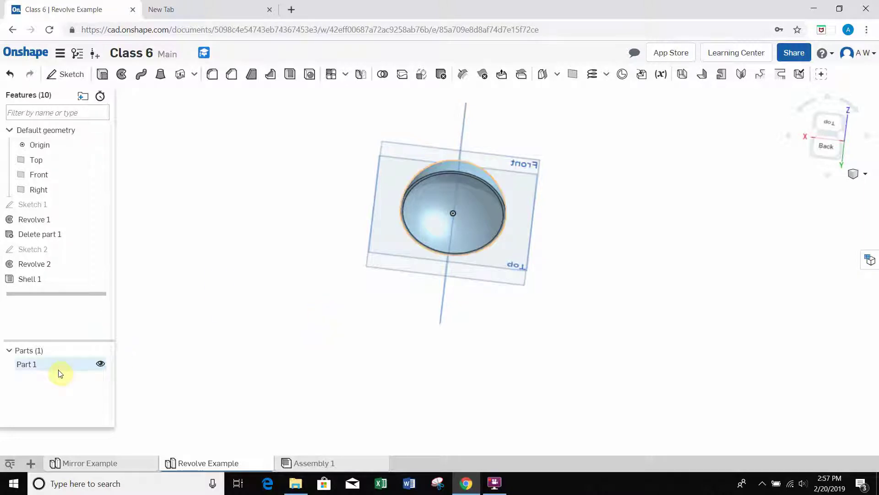
Create a new part studio in the document and rename it Pattern Example
left_click(30, 464)
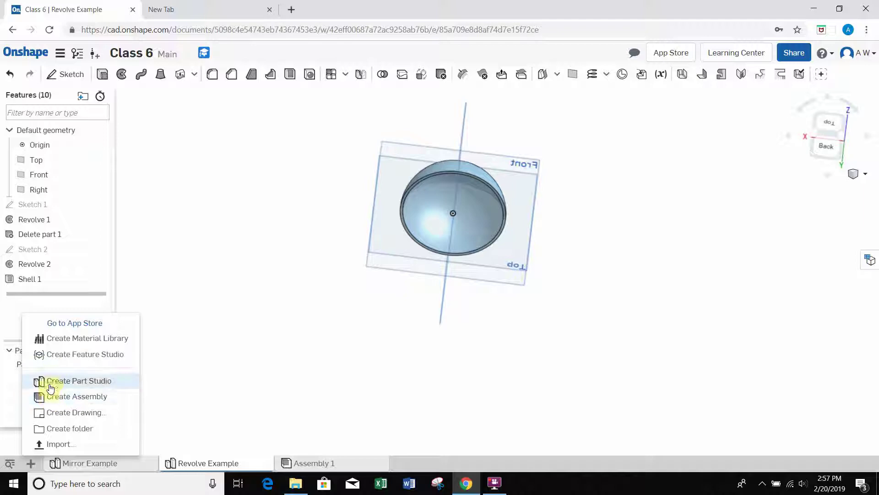
left_click(74, 382)
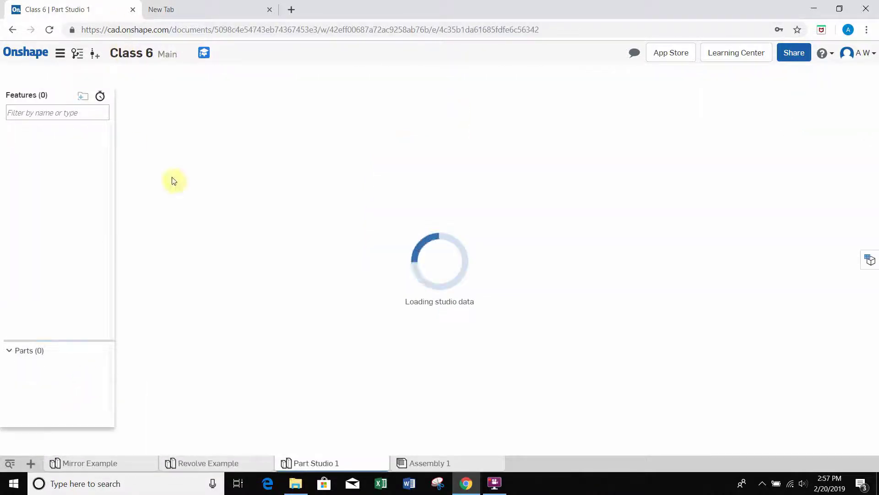
right_click(315, 462)
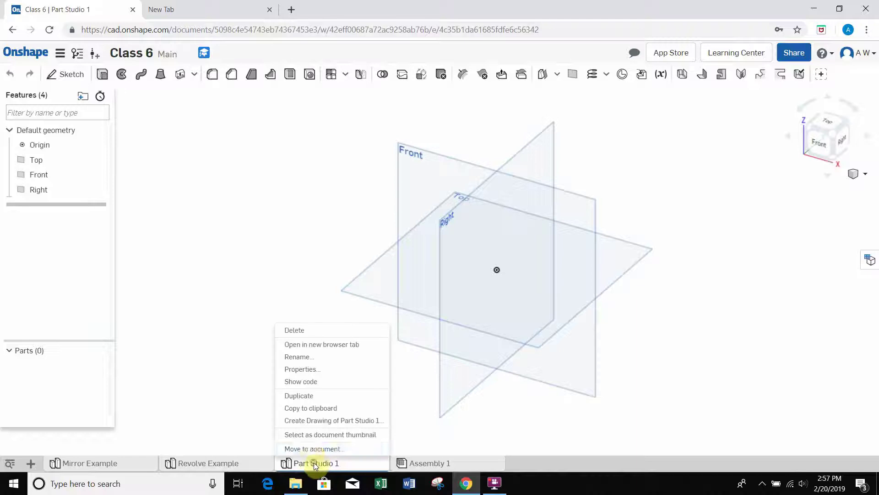
left_click(309, 361)
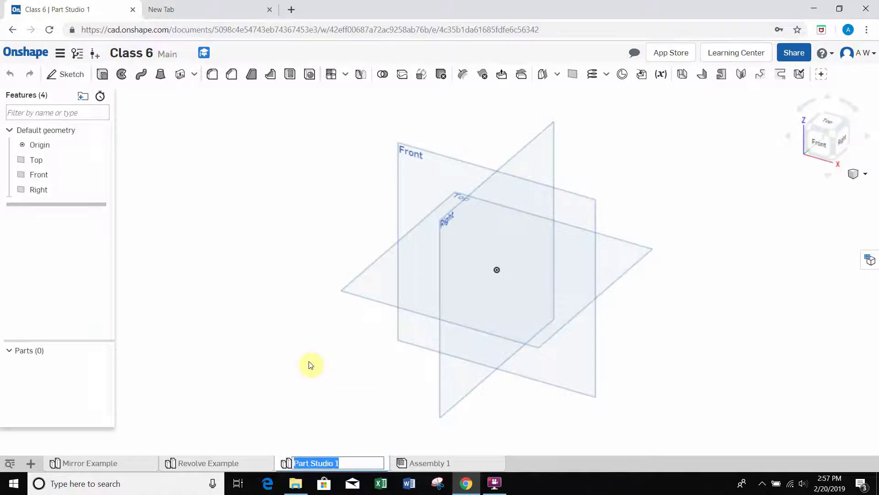
type("Pattern Example")
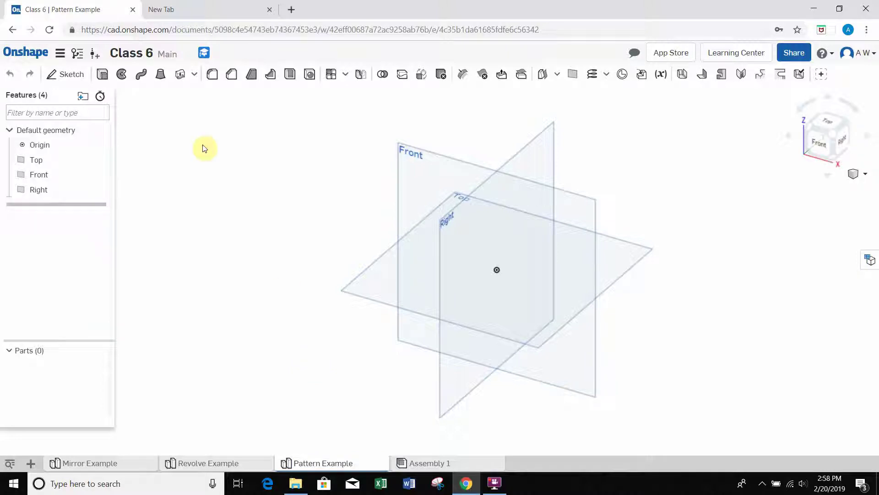
Start a sketch on the Top plane and draw a rectangle centred on the origin, about 5.96 by 4.33 in
left_click(827, 124)
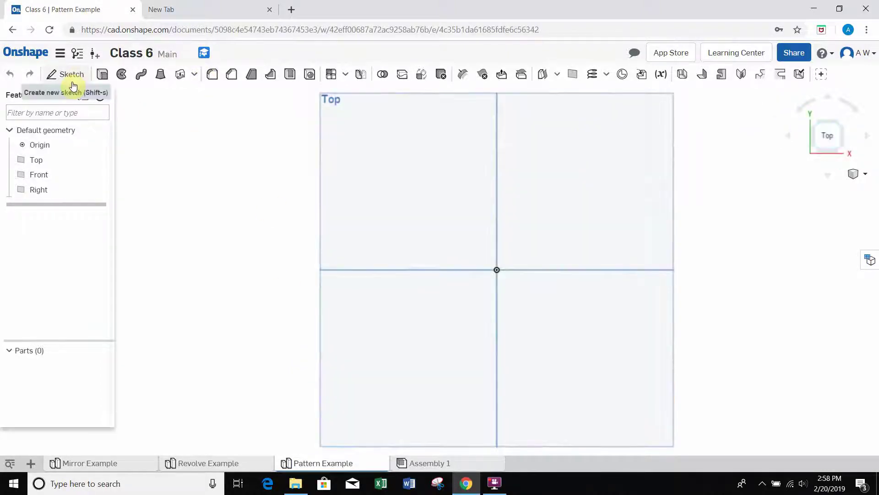
left_click(60, 78)
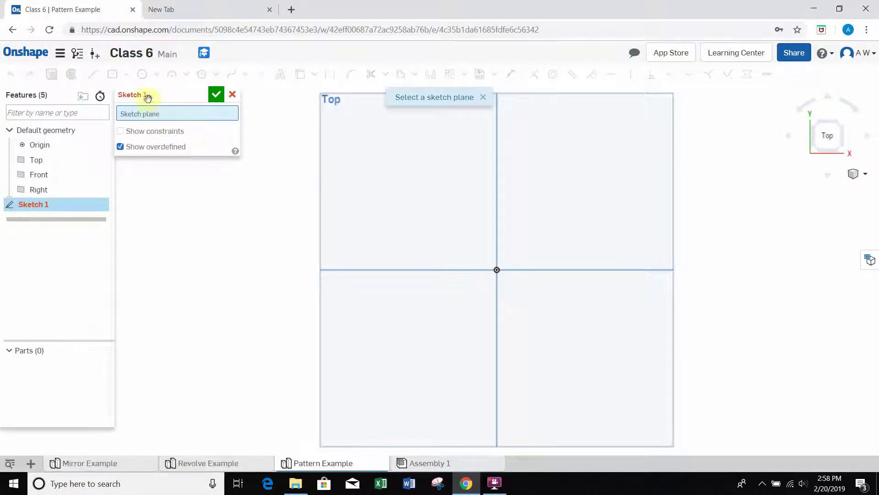
left_click(380, 170)
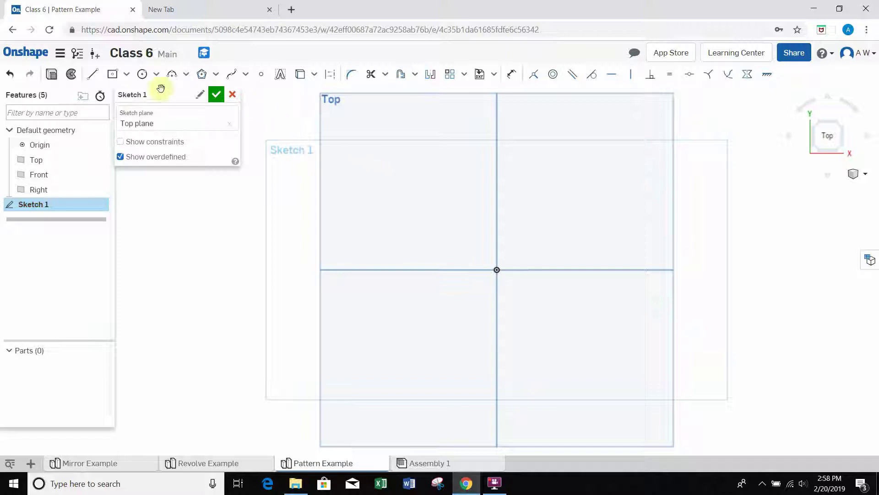
left_click(115, 76)
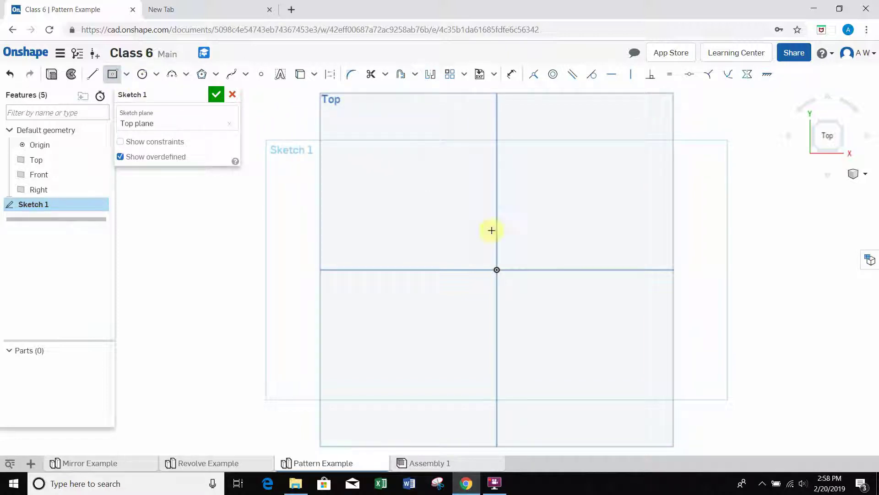
left_click(497, 269)
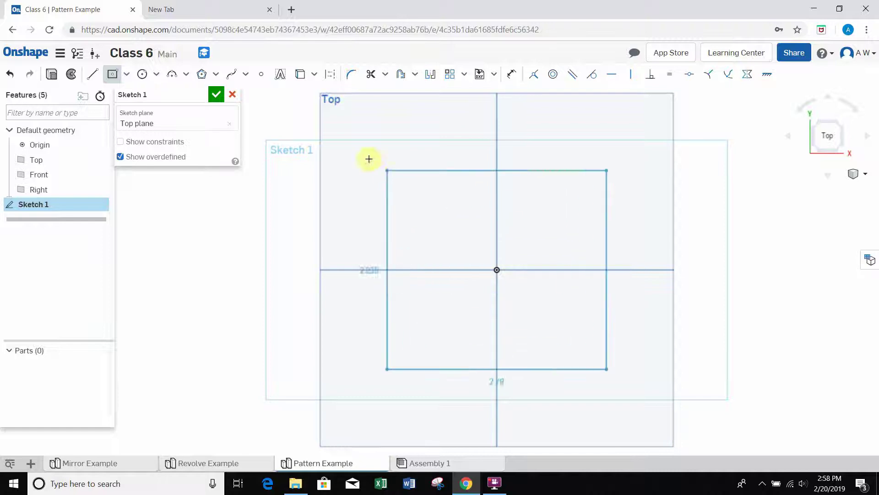
left_click(321, 143)
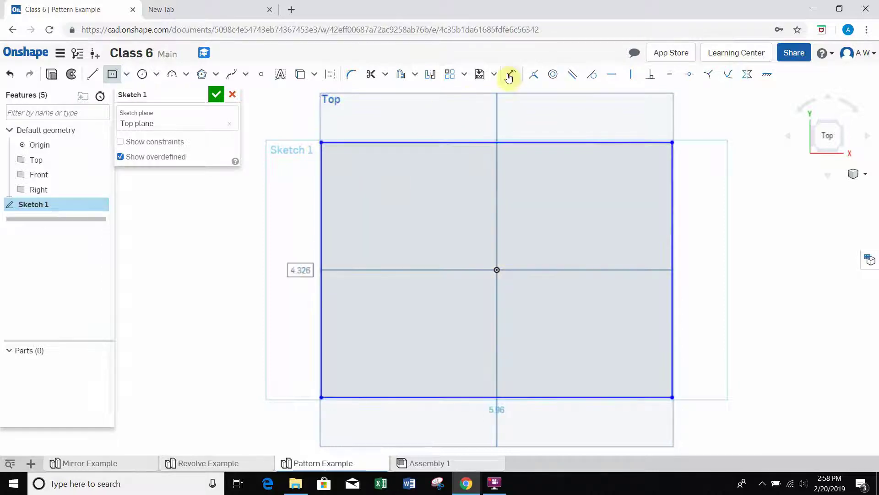
Dimension the rectangle to 5 in wide and 4 in high
left_click(512, 74)
left_click(395, 142)
left_click(407, 107)
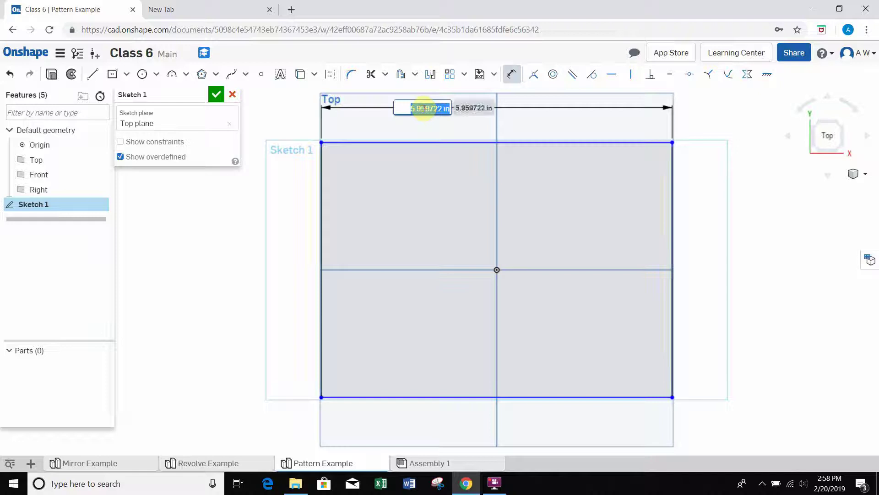
type("5")
key("Return")
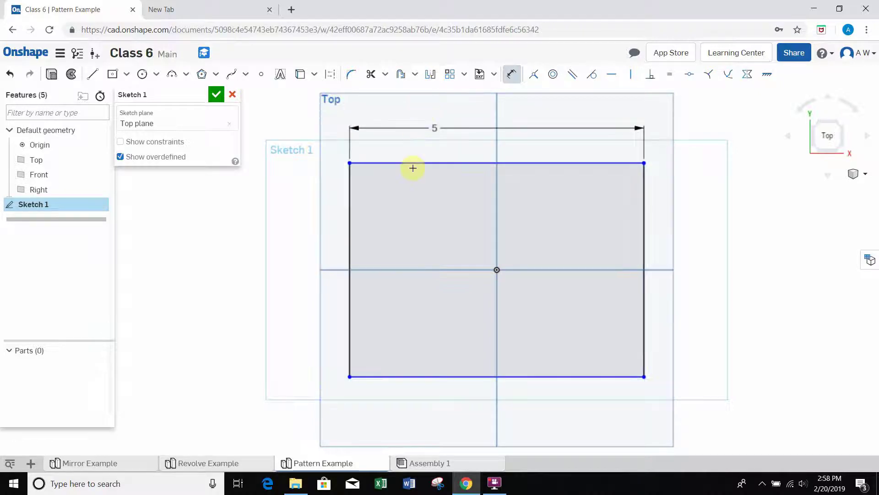
left_click(350, 200)
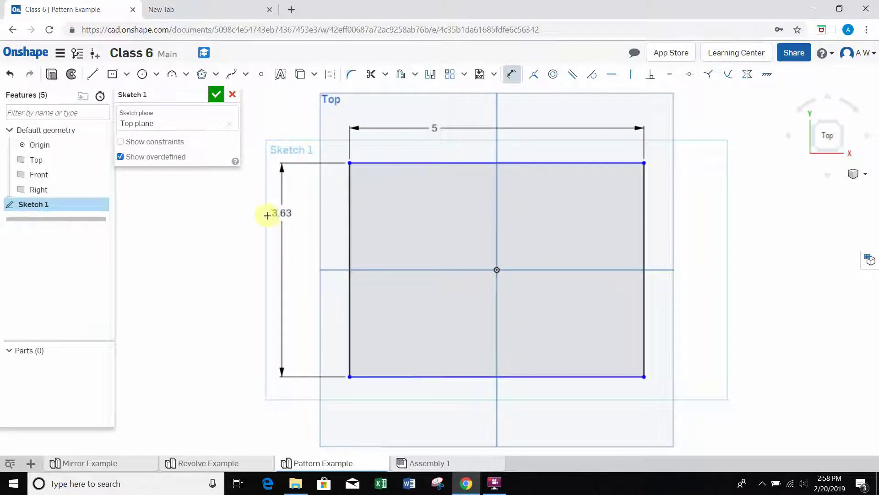
left_click(263, 242)
type("4")
key("Return")
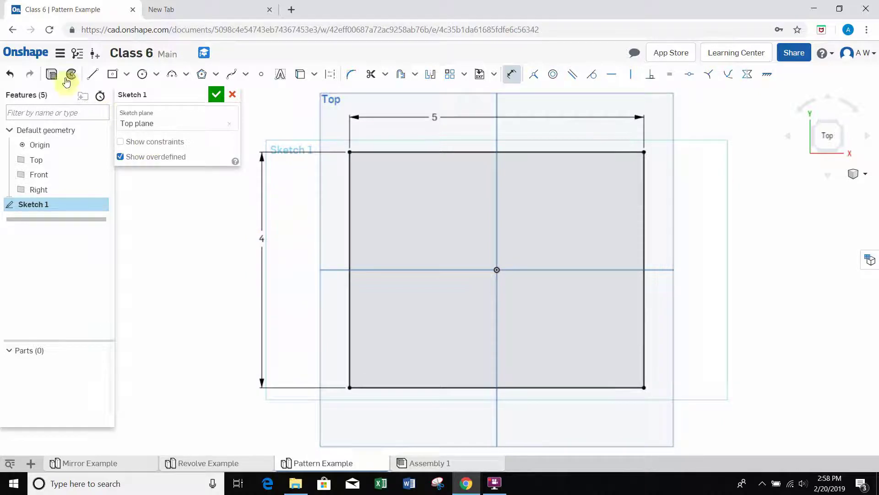
Extrude the rectangle as a new solid with a blind depth of 1 in
left_click(52, 74)
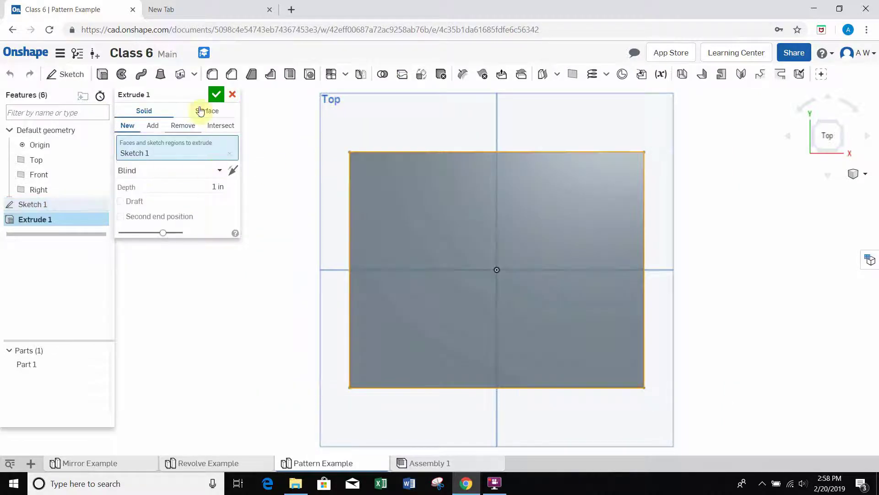
left_click(217, 95)
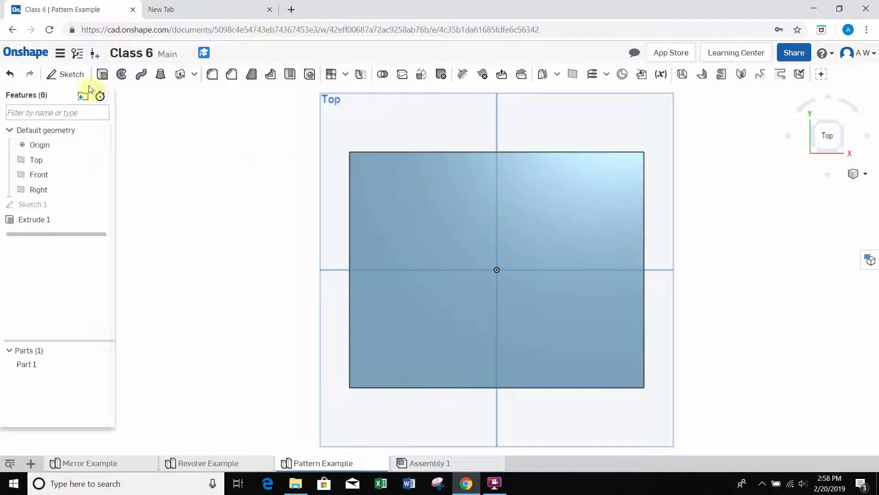
Sketch a circle about 0.55 in in diameter on the block's top face, centred vertically above the origin near the upper edge
left_click(70, 75)
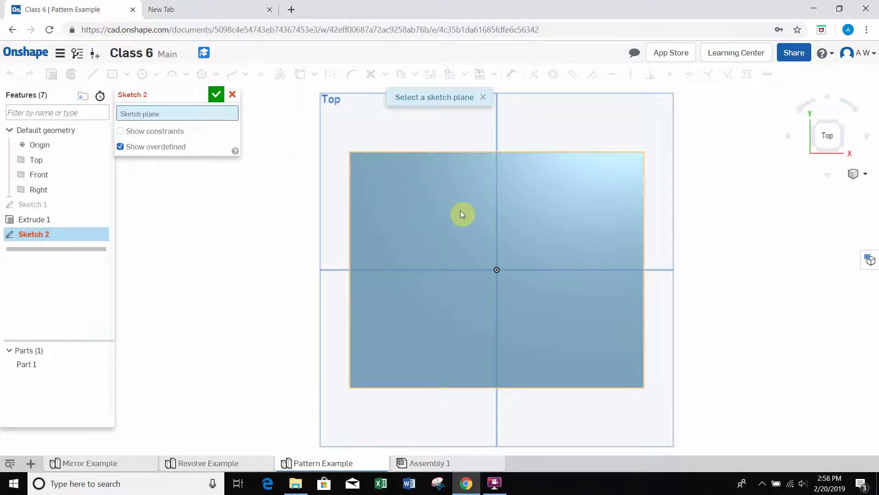
left_click(460, 211)
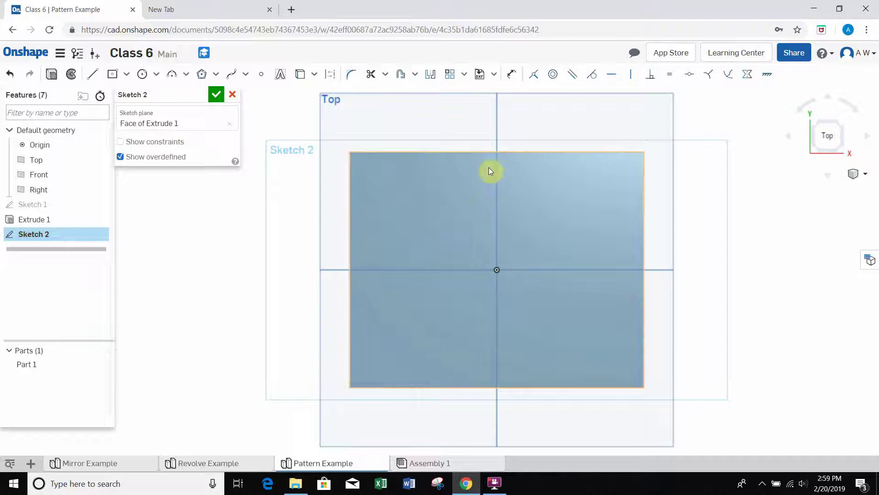
left_click(143, 76)
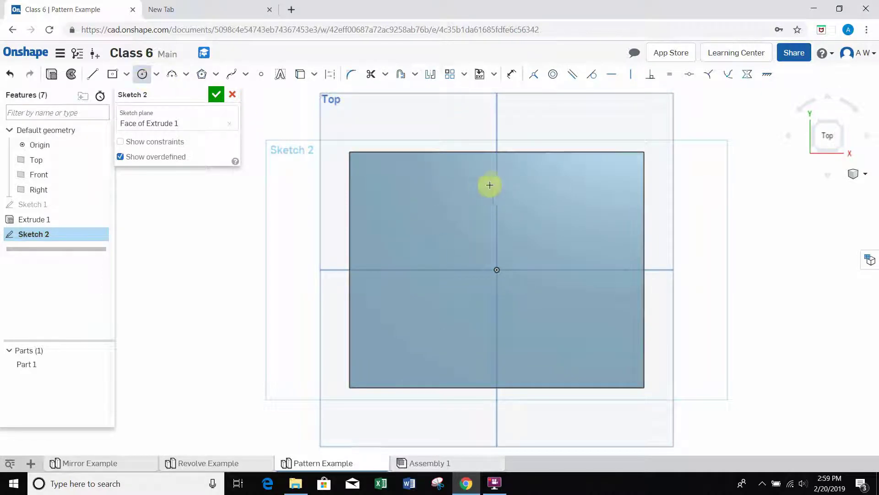
mouse_move(467, 216)
right_mouse_down()
mouse_move(474, 162)
mouse_move(496, 152)
right_mouse_up()
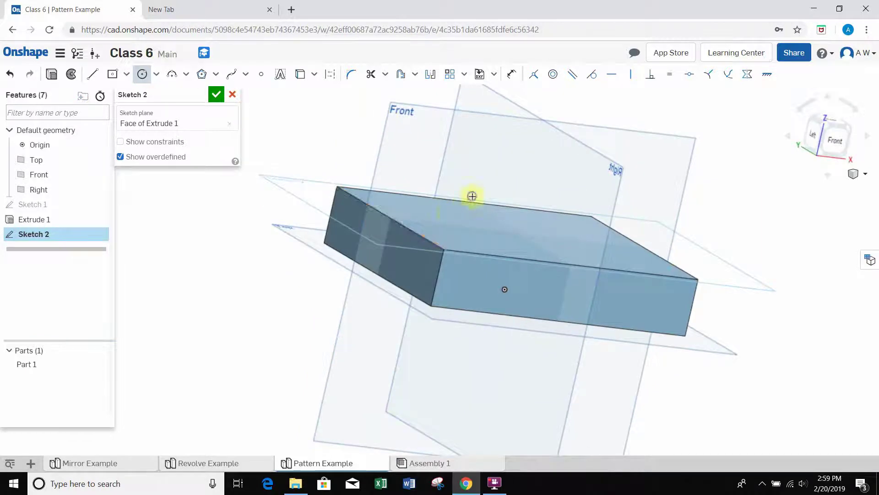
key("n")
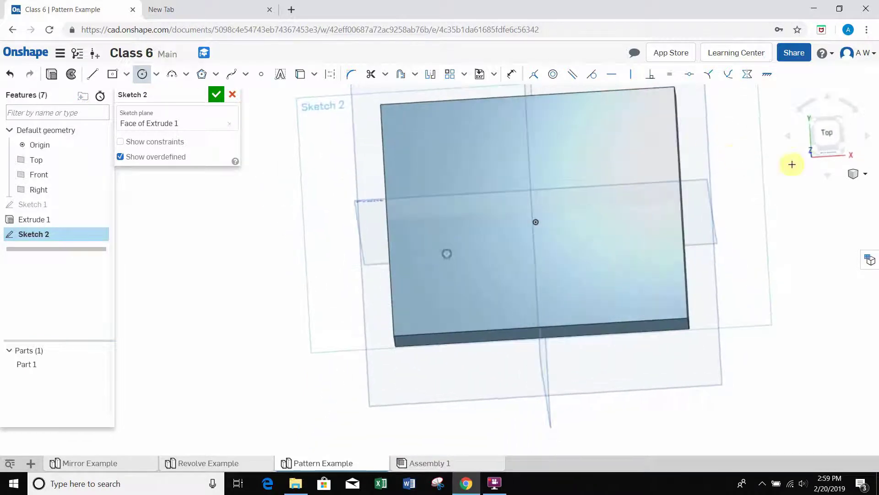
left_click(825, 133)
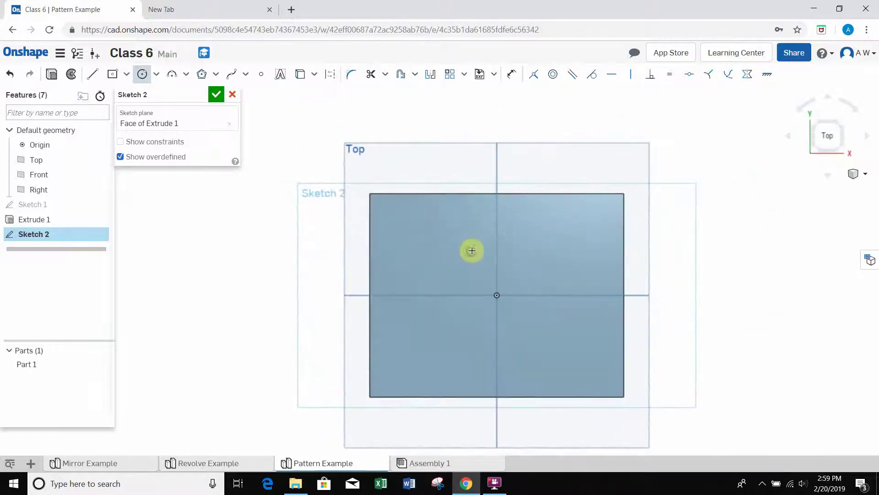
key("shift+7")
right_click_drag(346, 255, 358, 237)
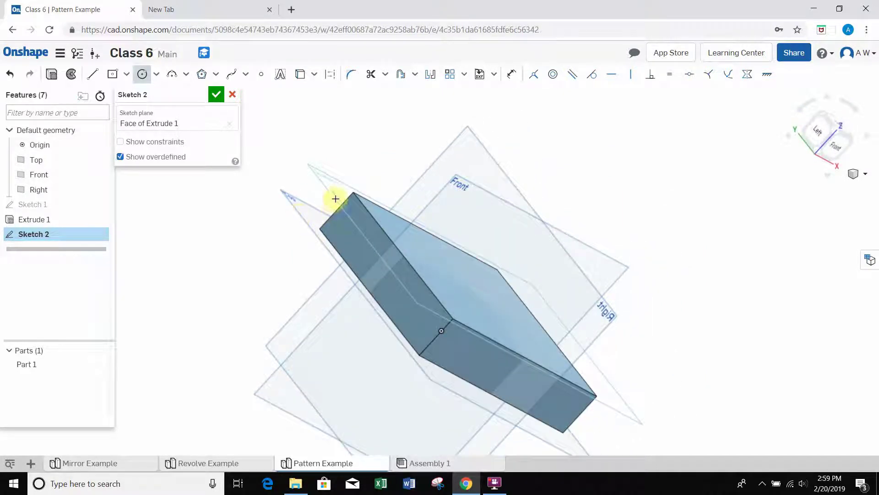
key("n")
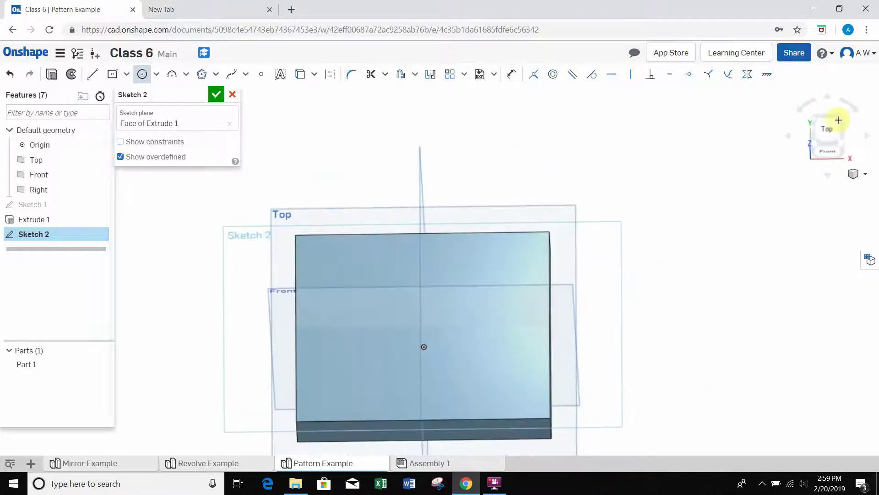
left_click(827, 128)
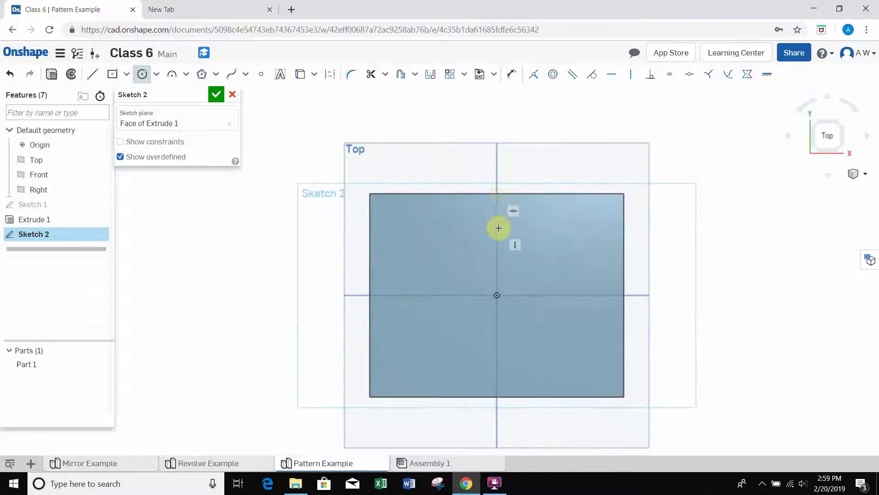
scroll(496, 232, "up", 1)
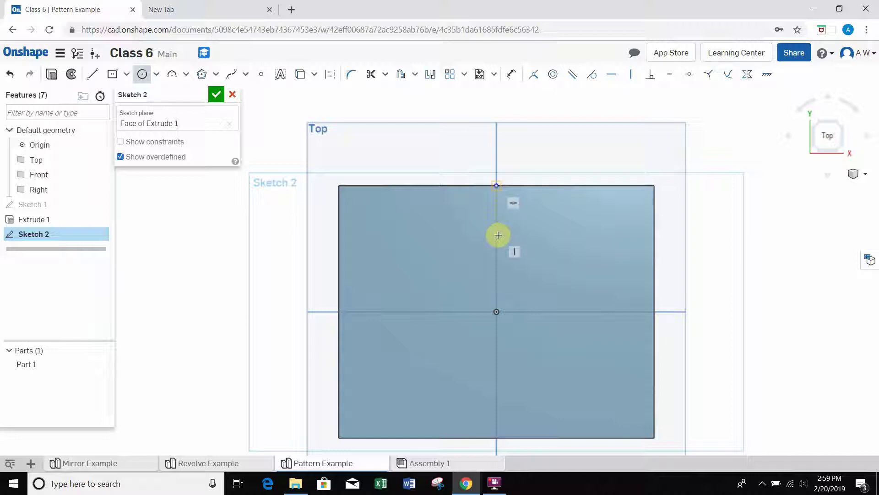
left_click(482, 226)
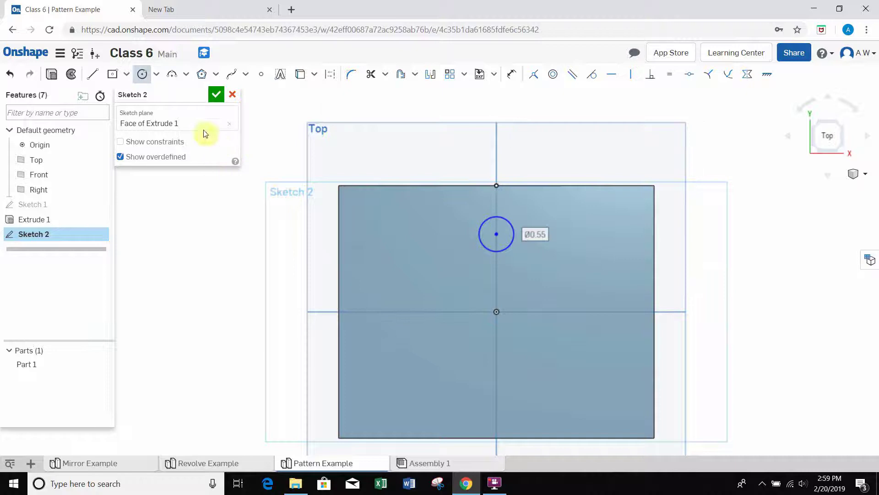
Set the circle's diameter to 0.25 in
left_click(512, 76)
left_click(509, 223)
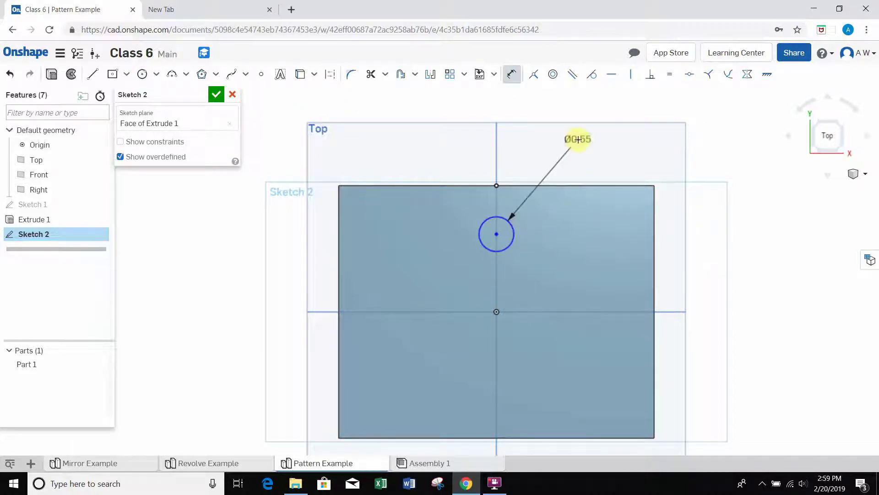
left_click(578, 139)
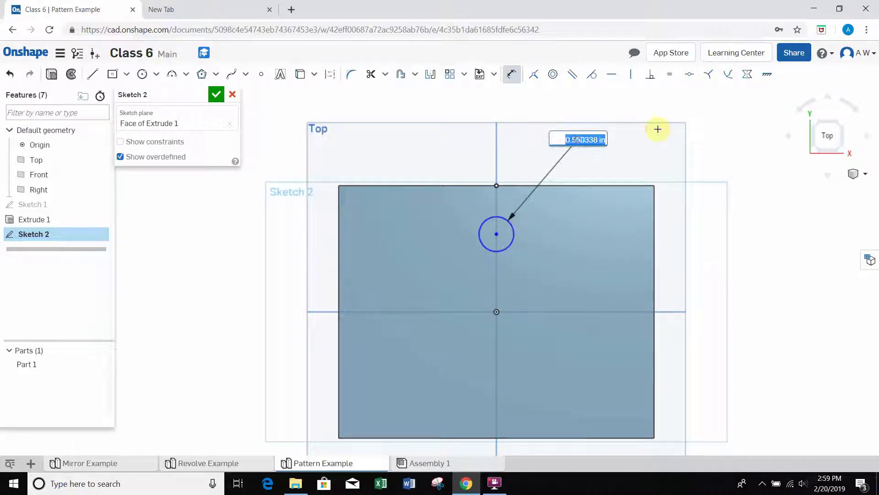
key("BackSpace")
type(".25")
key("Return")
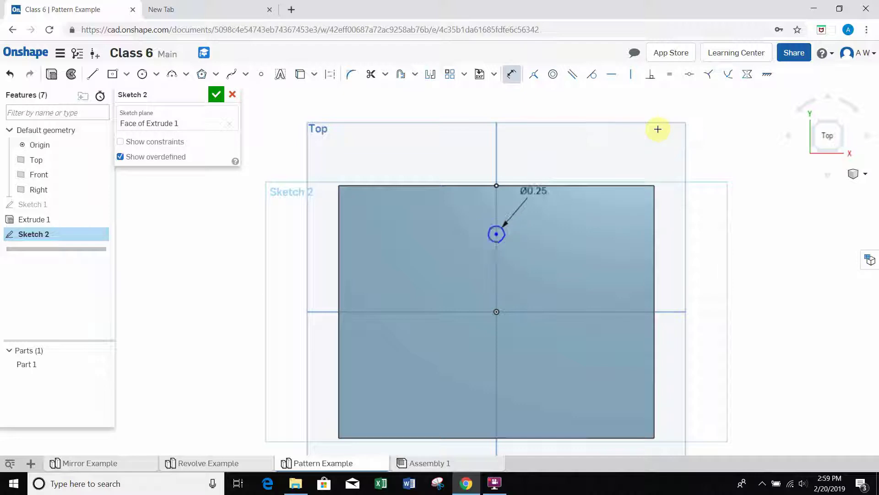
scroll(546, 253, "up", 2)
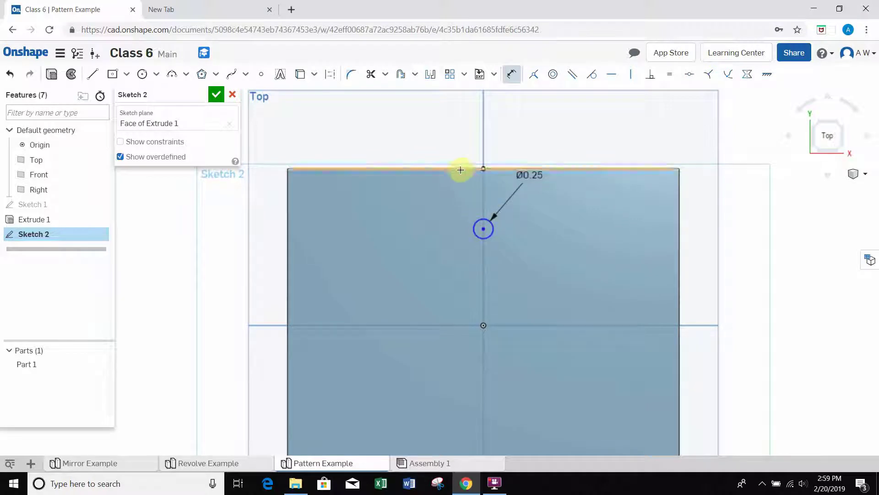
left_click(475, 220)
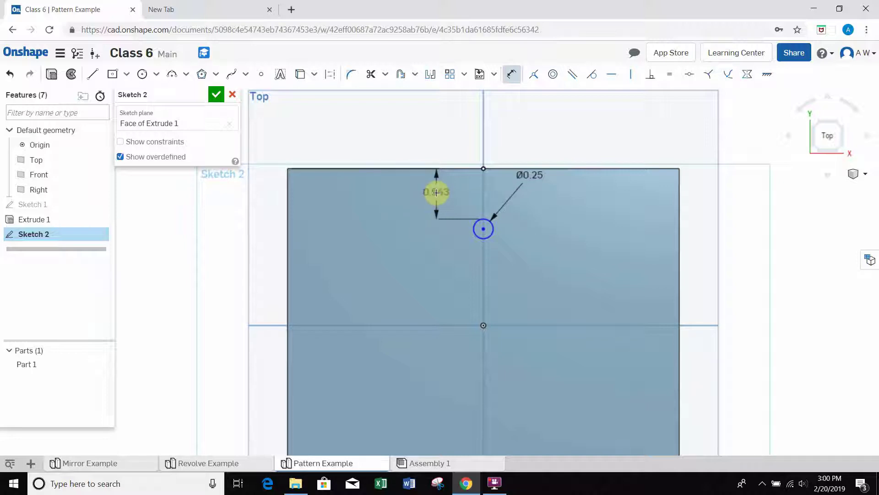
key("Escape")
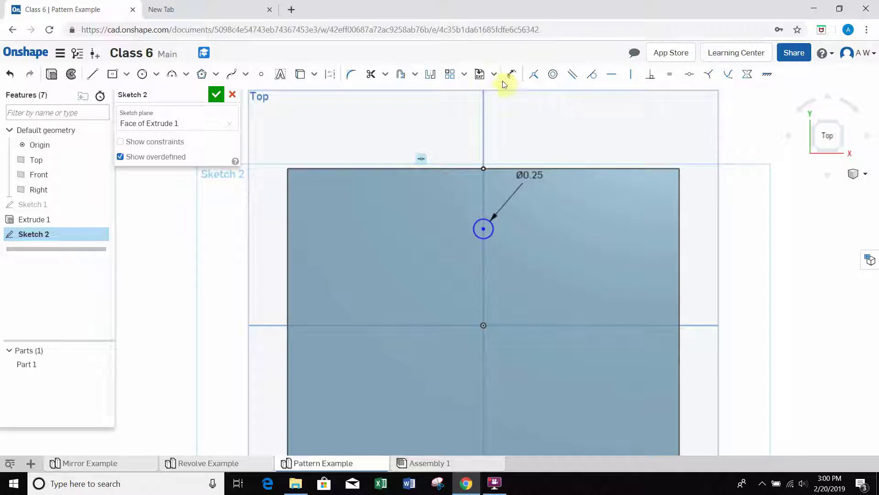
Dimension the circle's centre 0.5 in from the block's upper edge
left_click(509, 74)
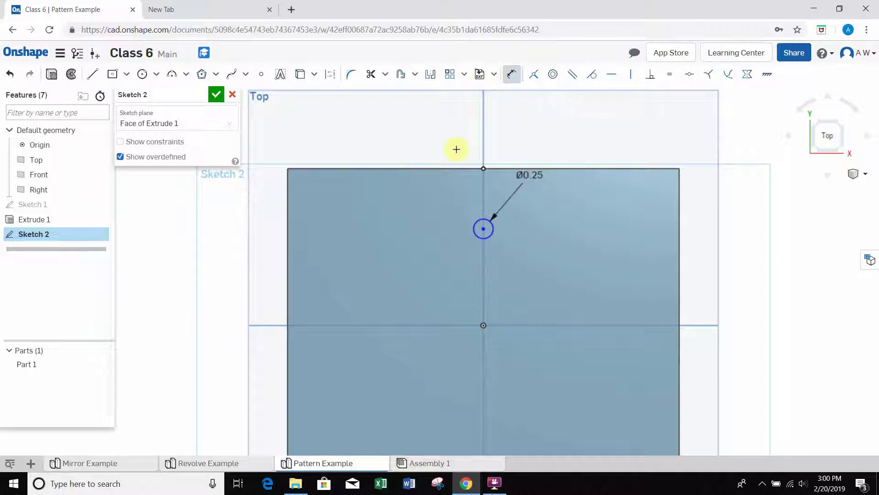
left_click(483, 226)
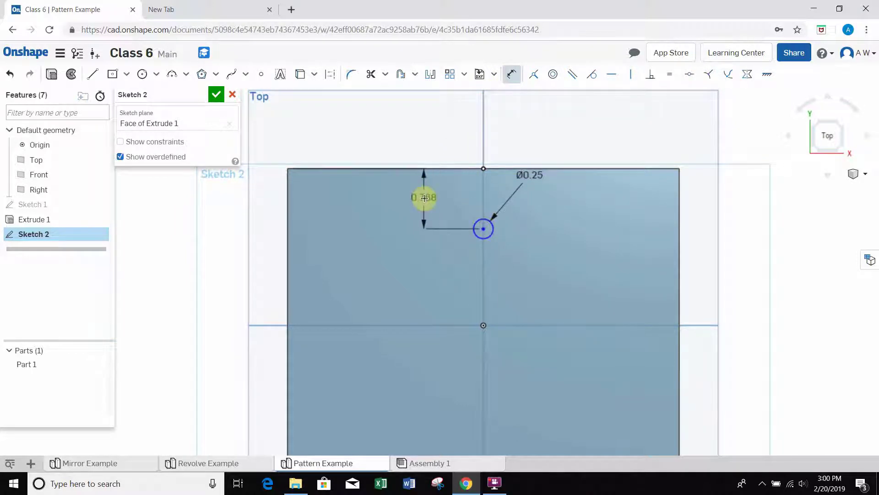
left_click(402, 197)
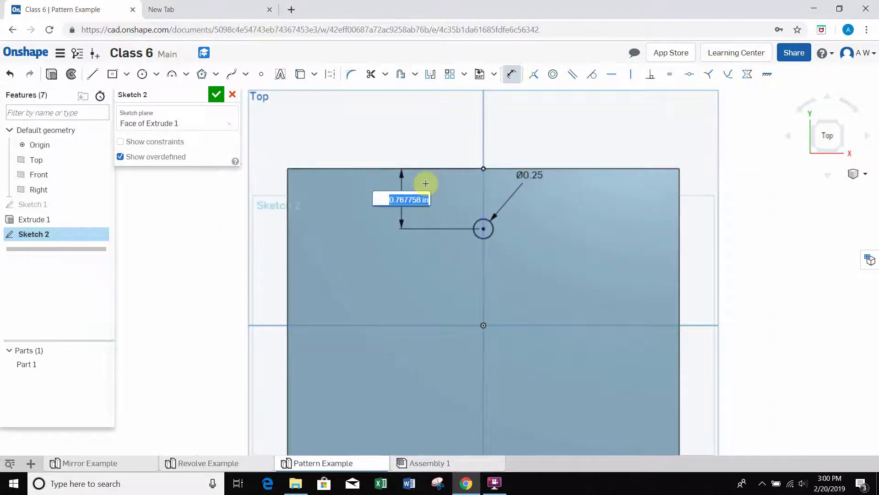
type("0.5")
key("Return")
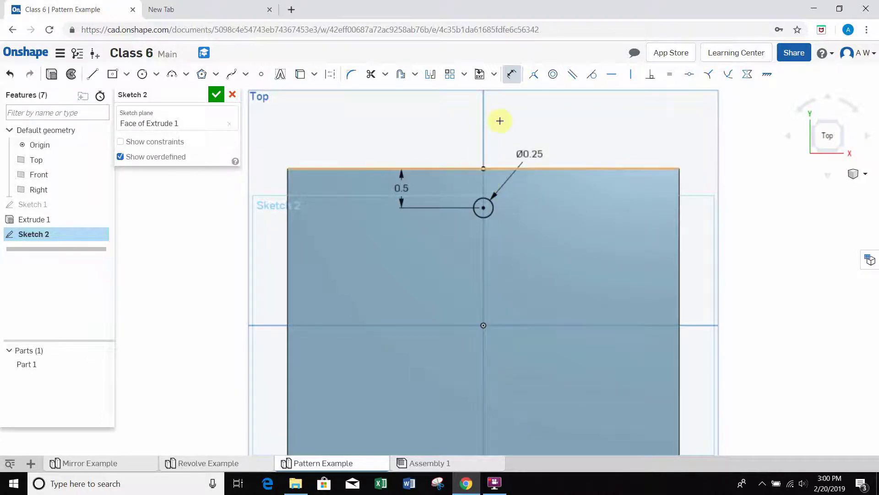
Extrude the circle sketch as a Remove cut with the Through all end condition to make a hole in the block
left_click(52, 75)
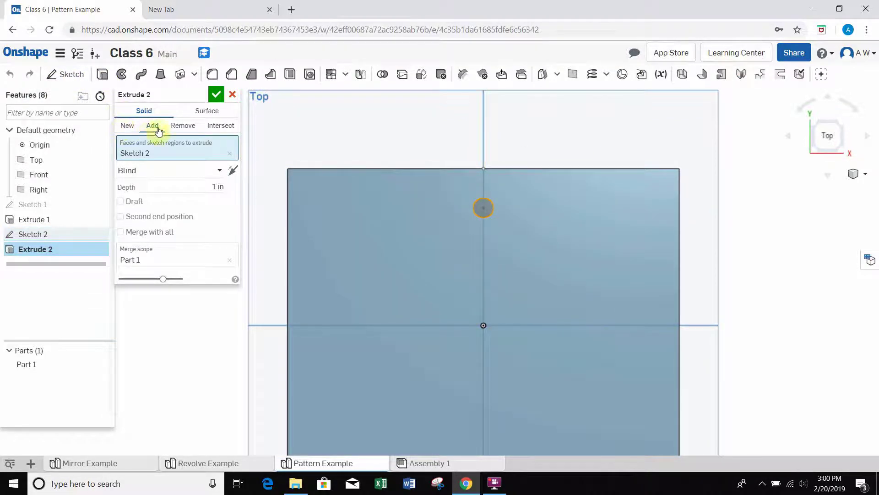
right_click_drag(353, 216, 382, 202)
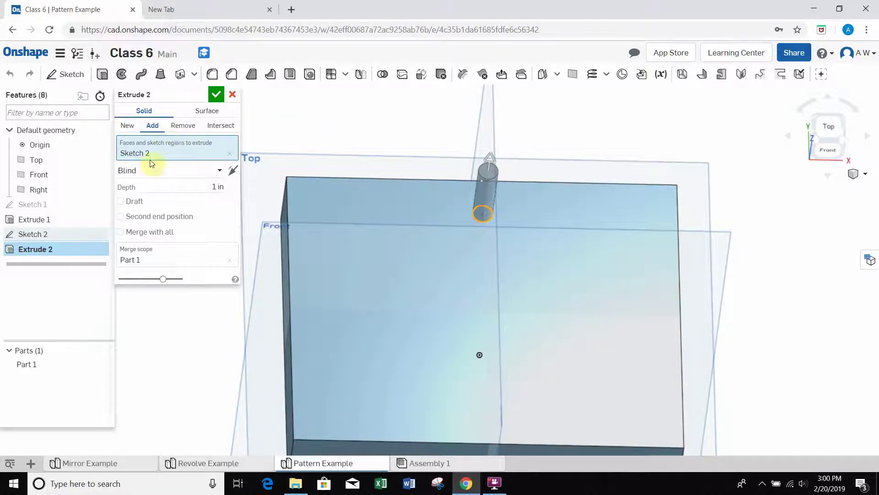
left_click(184, 130)
right_click_drag(431, 216, 418, 235)
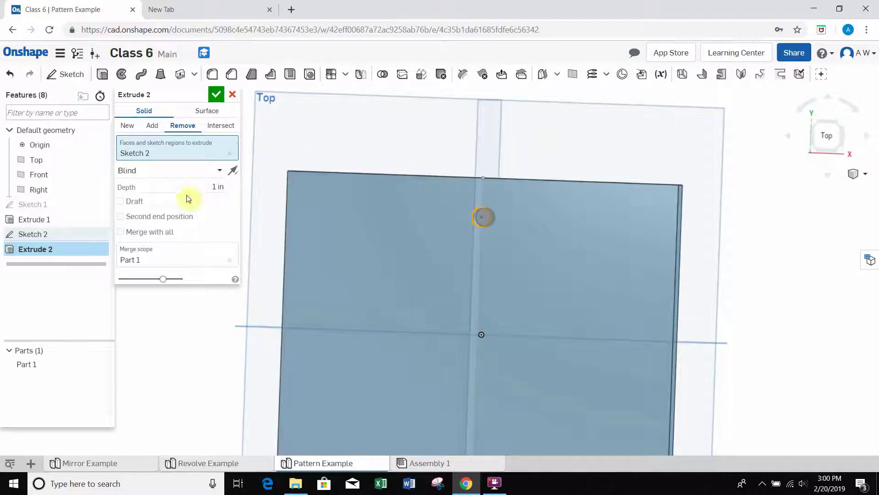
mouse_move(487, 247)
right_mouse_down()
mouse_move(551, 256)
mouse_move(431, 247)
mouse_move(477, 245)
right_mouse_up()
mouse_move(581, 217)
right_mouse_down()
mouse_move(591, 236)
mouse_move(593, 226)
right_mouse_up()
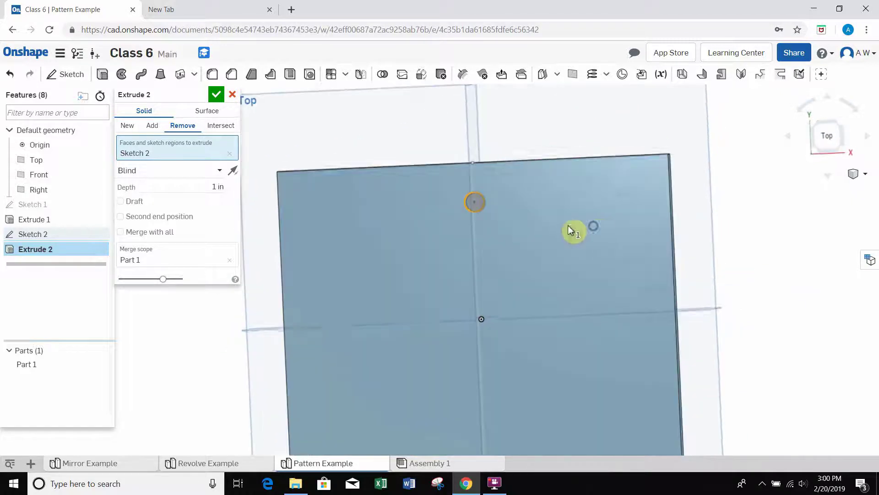
left_click(220, 172)
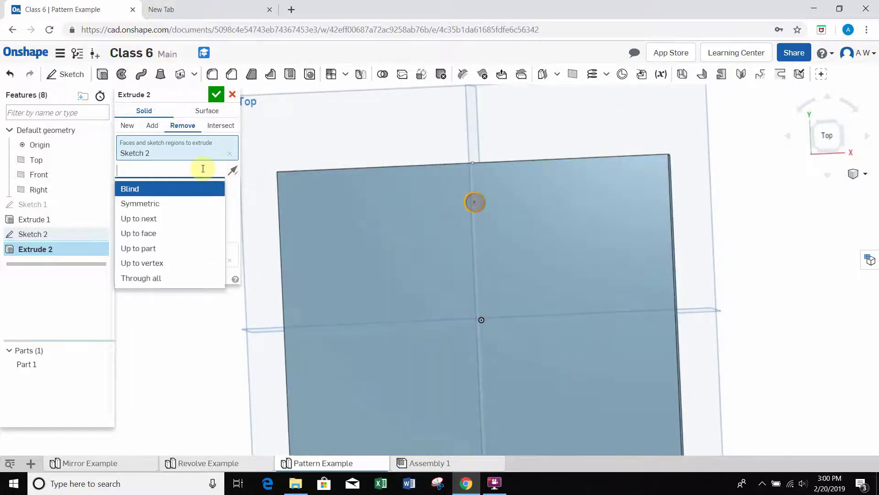
left_click(147, 278)
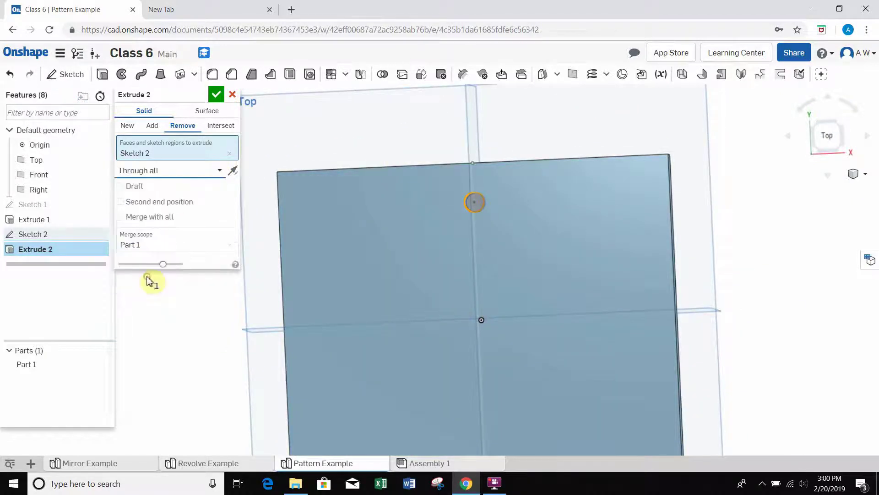
right_click_drag(381, 238, 476, 200)
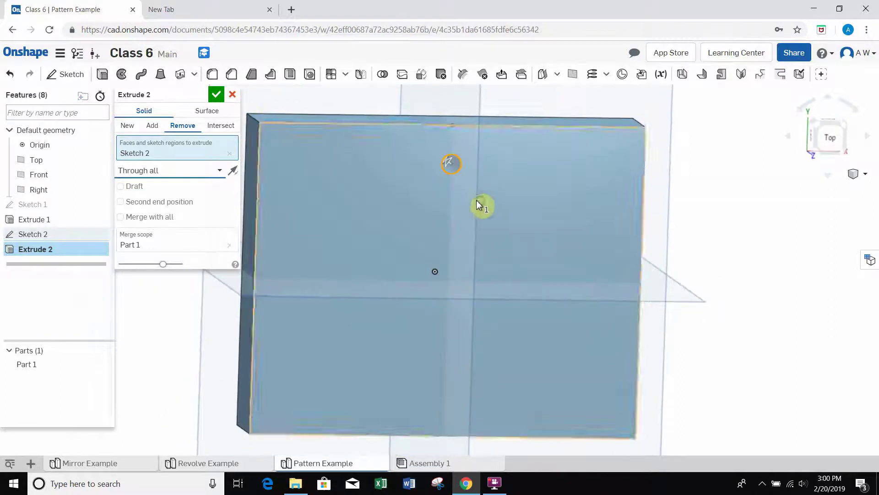
left_click(216, 94)
right_click_drag(394, 216, 482, 249)
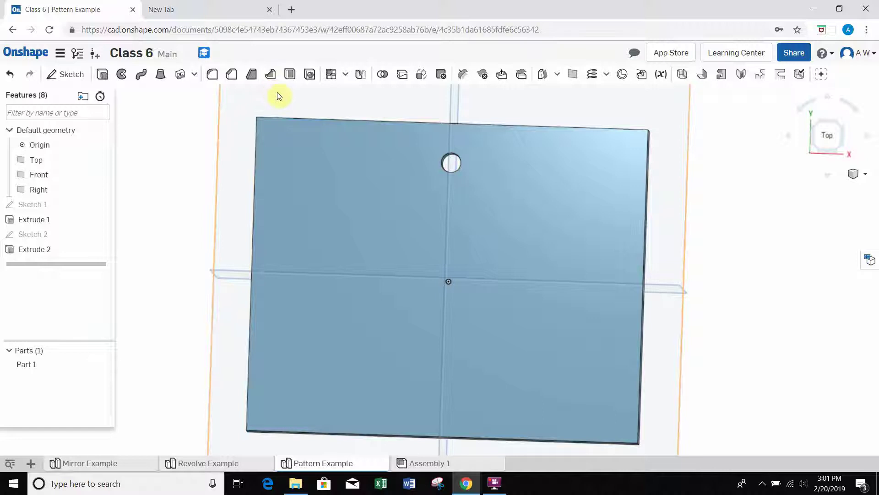
Start a linear pattern of type Feature pattern with the hole cut Extrude 2 as the feature to pattern
left_click(345, 75)
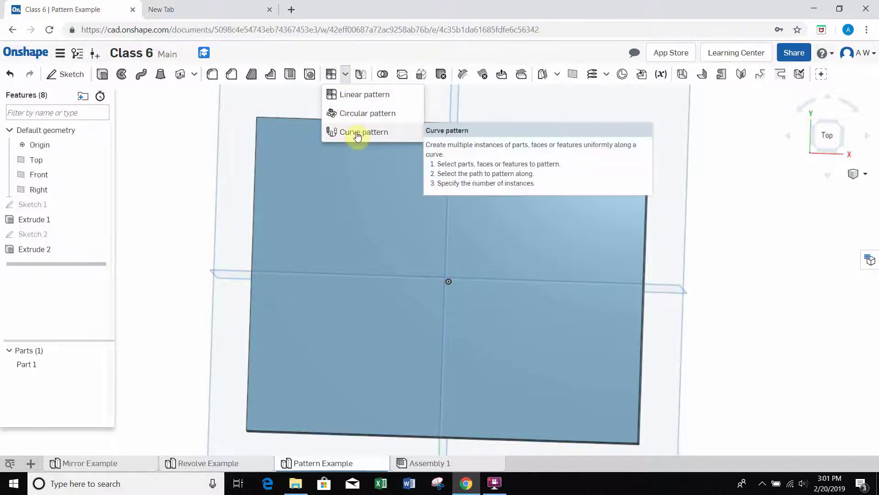
left_click(350, 104)
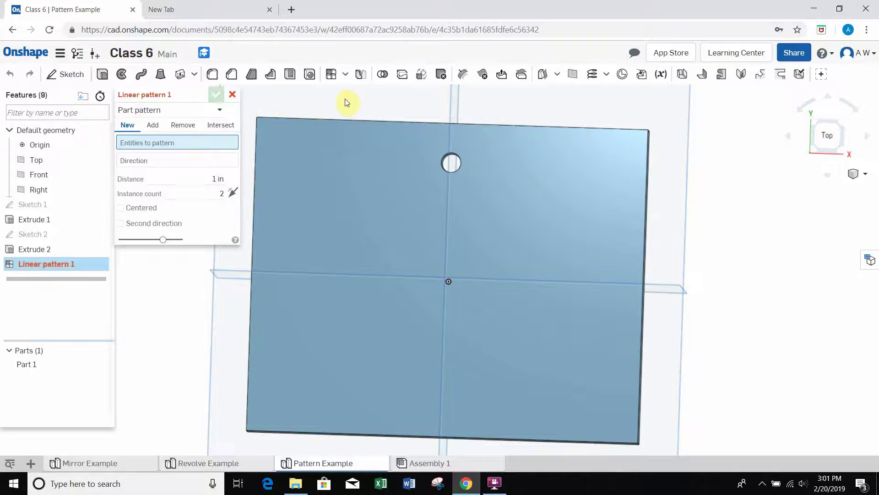
left_click(177, 114)
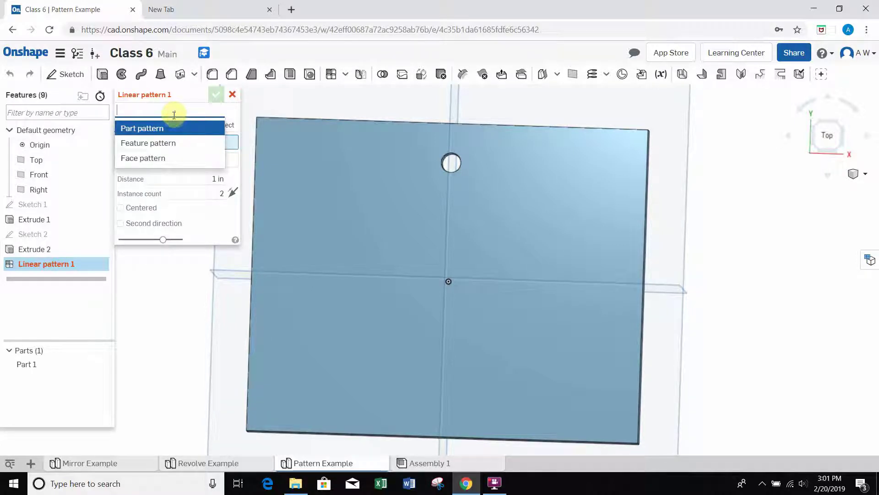
left_click(148, 146)
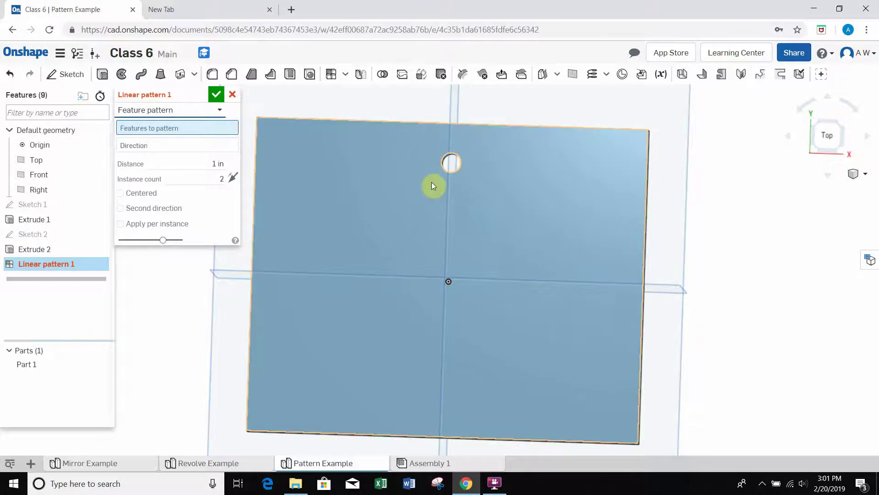
right_click_drag(431, 185, 425, 185)
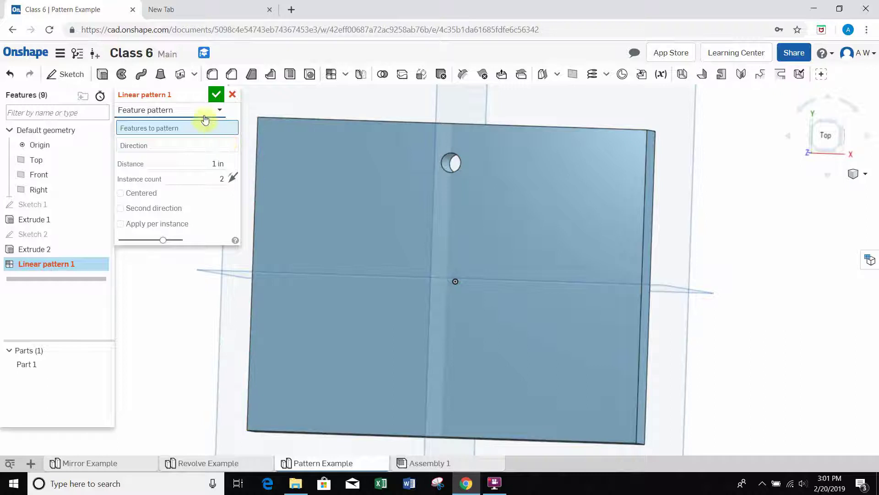
left_click(185, 112)
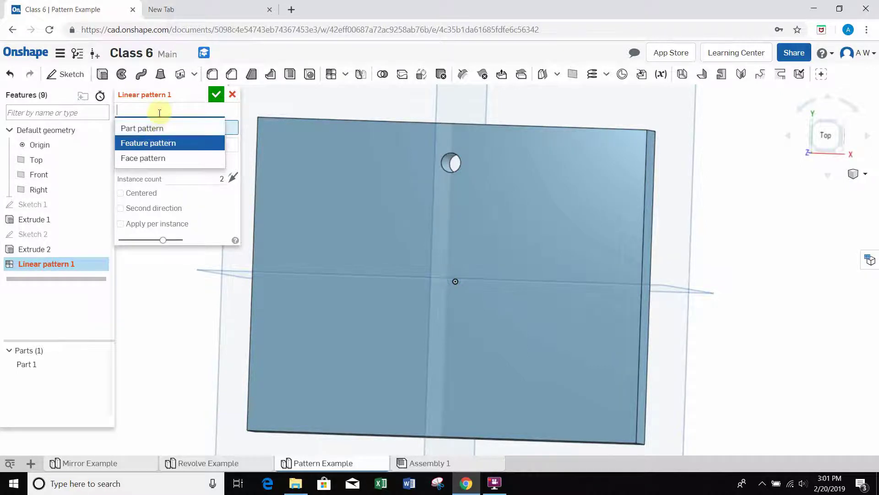
left_click(150, 145)
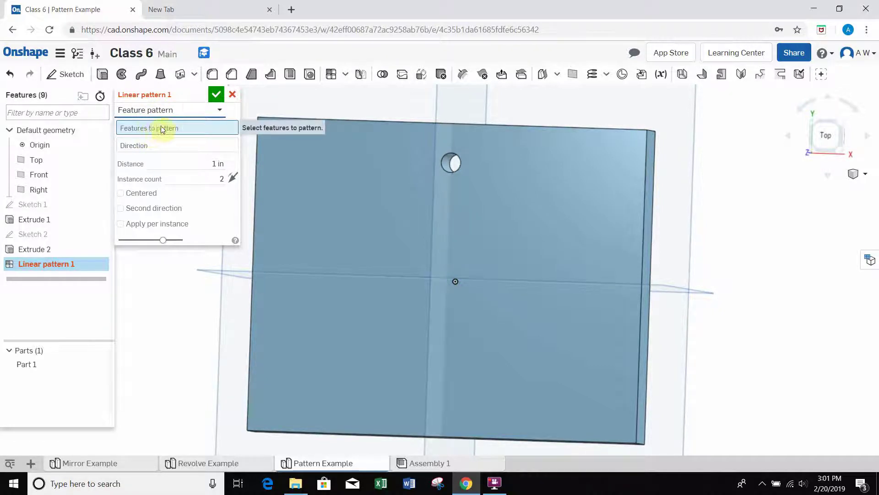
scroll(463, 188, "up", 3)
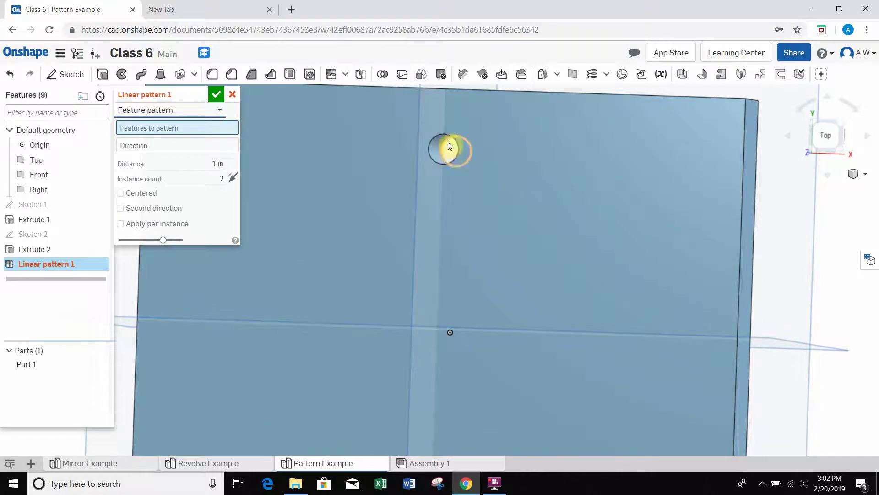
left_click(35, 251)
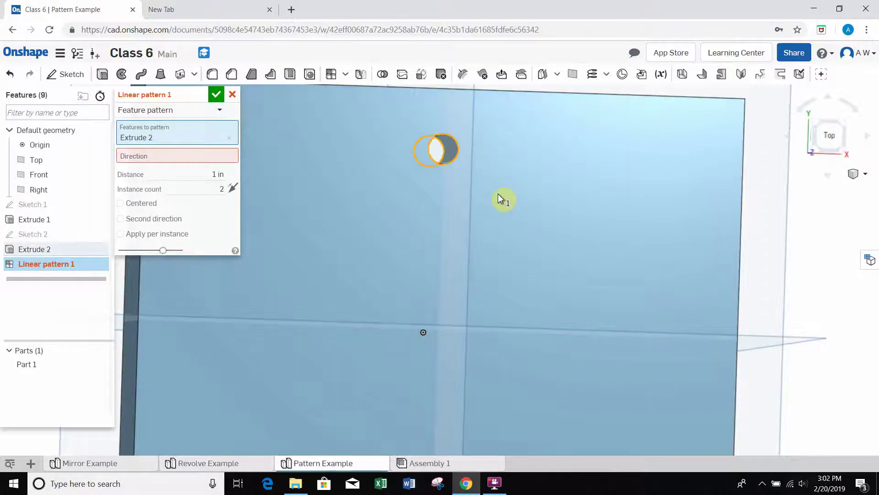
Set the pattern direction along the block's upper horizontal edge
right_click_drag(498, 194, 426, 184)
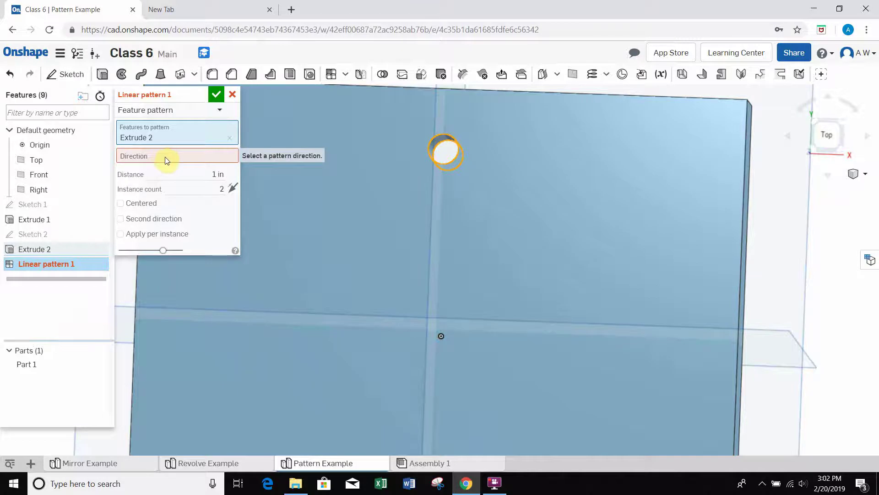
left_click(166, 156)
right_click_drag(545, 183, 535, 176)
key("f")
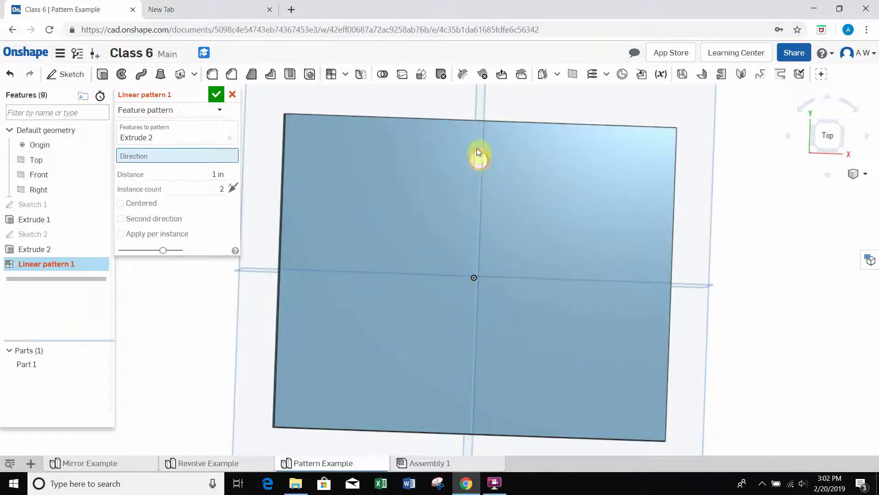
left_click(490, 122)
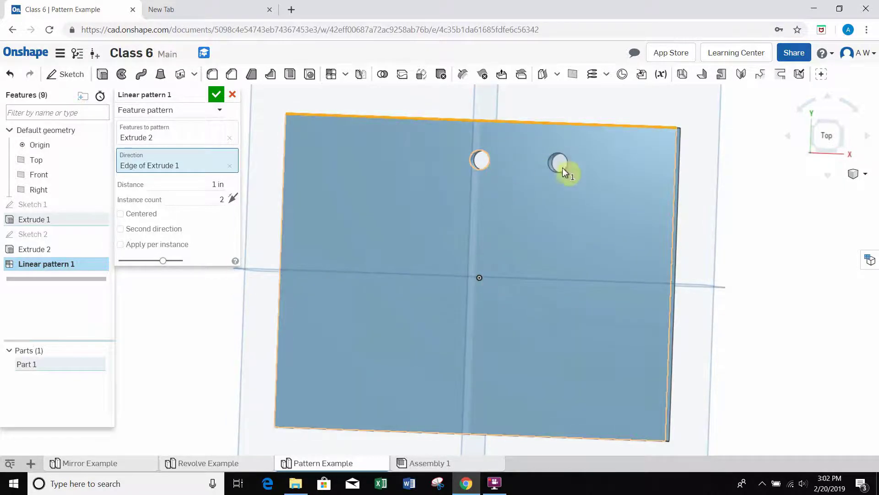
Set the distance between the patterned holes to 0.5 in
right_click_drag(558, 188, 558, 173)
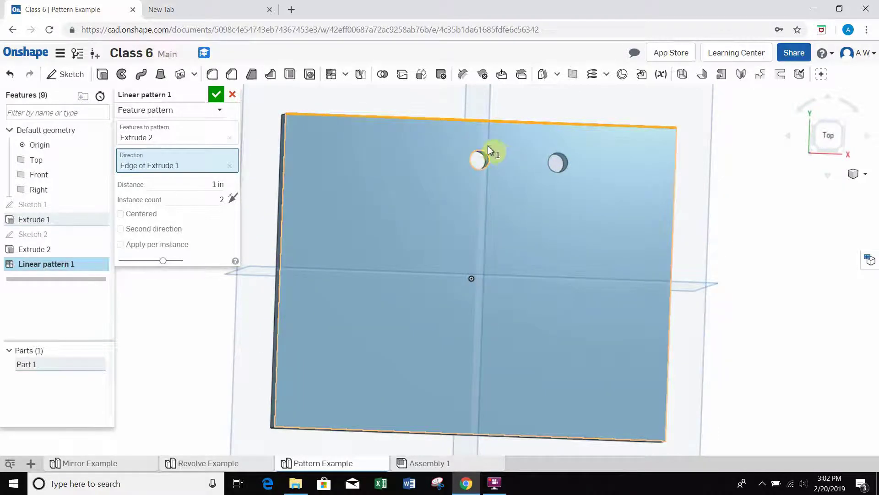
right_click(531, 186)
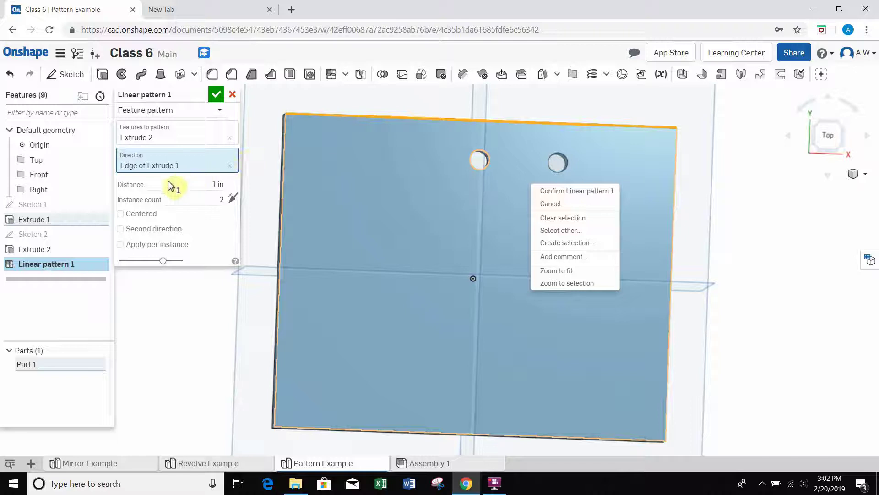
left_click(188, 184)
left_click(197, 185)
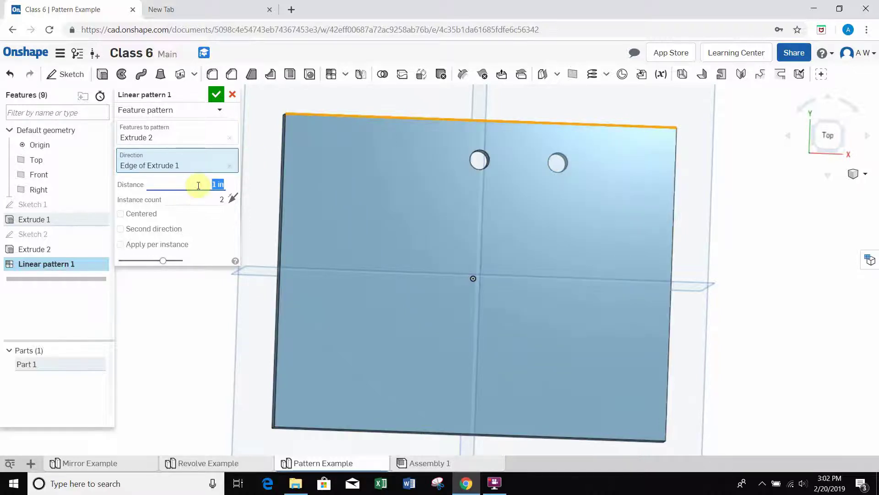
type(".5")
key("Return")
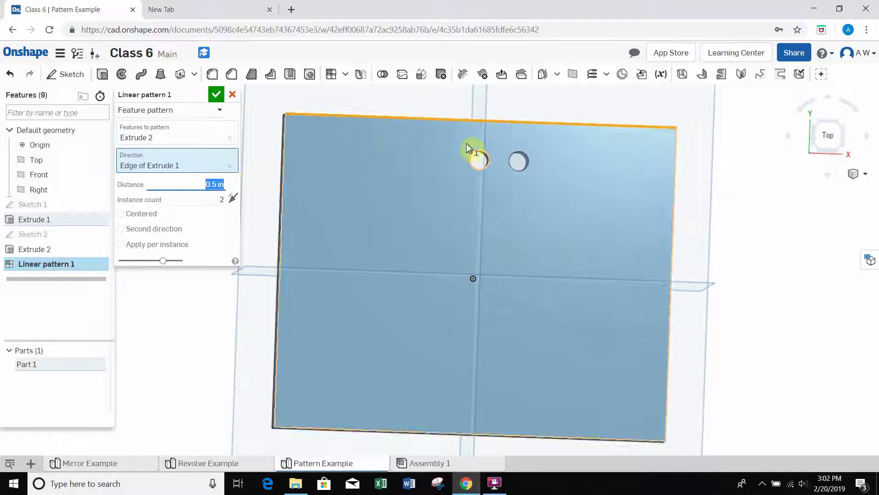
Set the linear pattern's instance count to 4 and reverse its direction along the upper edge
scroll(501, 187, "up", 2)
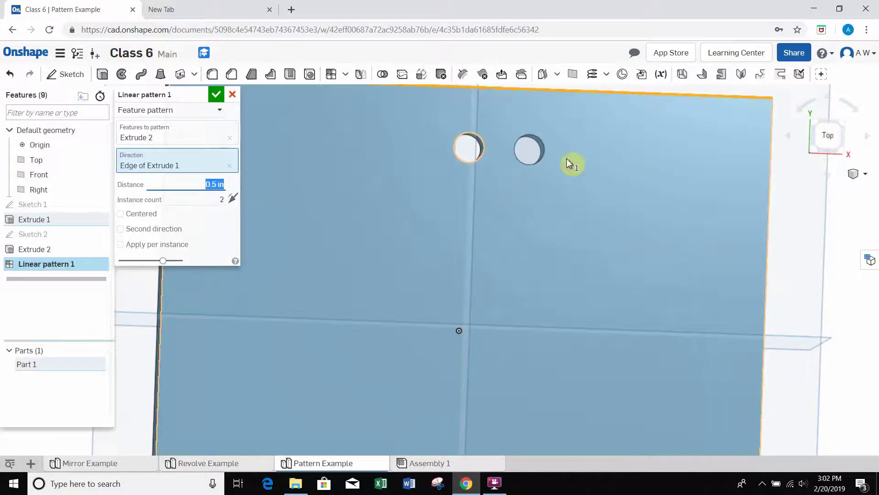
left_click(828, 135)
scroll(501, 234, "up", 2)
scroll(505, 233, "up", 2)
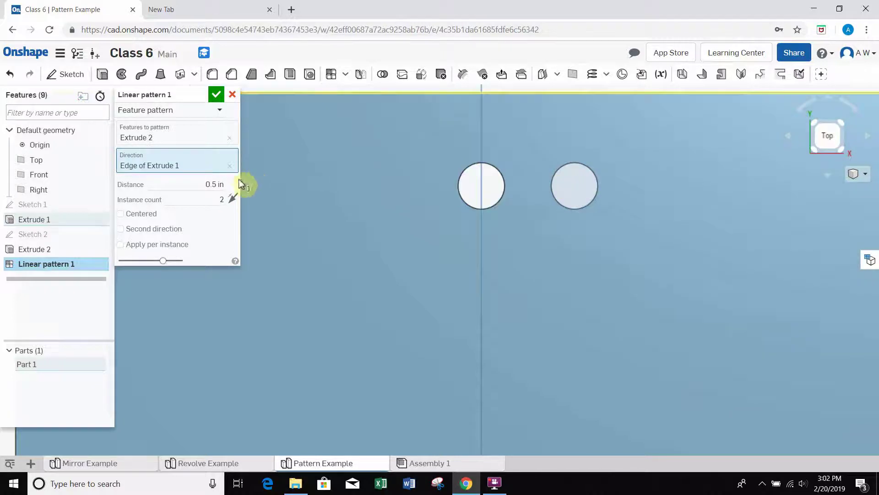
scroll(486, 206, "down", 3)
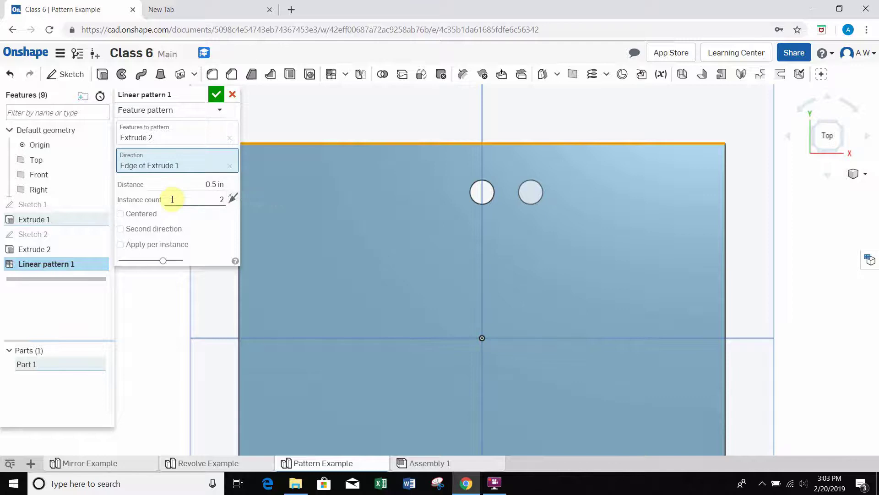
left_click(199, 201)
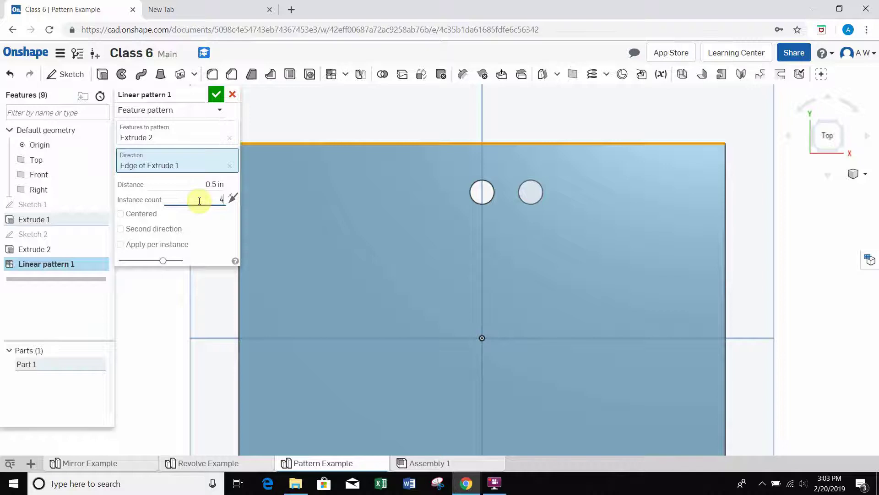
key("Return")
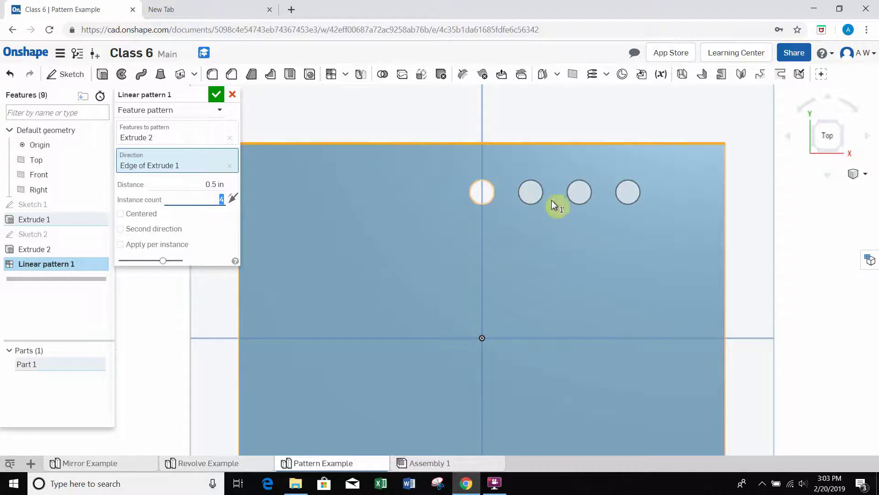
left_click(229, 201)
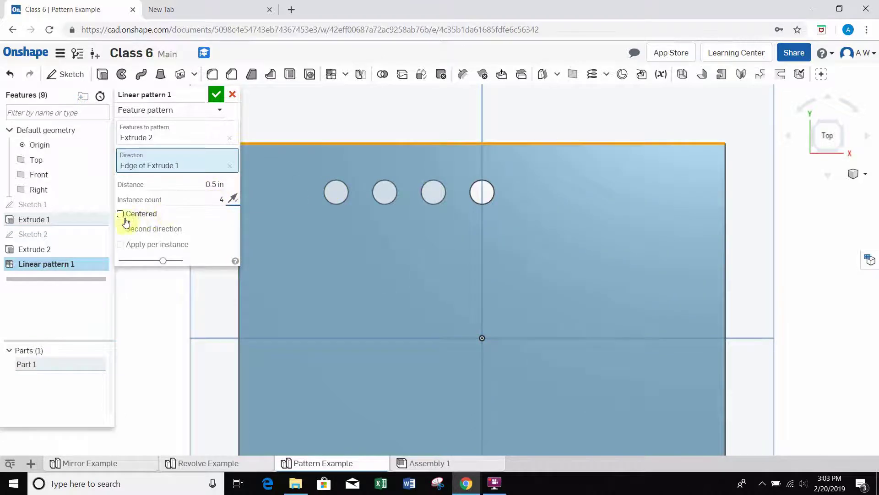
Add a second direction to the hole pattern along the block's left vertical edge with an instance count of 2
left_click(148, 229)
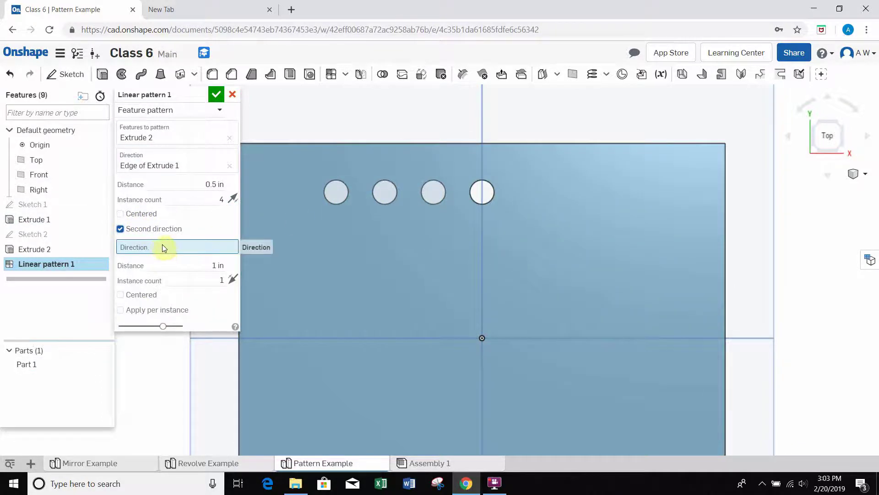
scroll(361, 240, "down", 2)
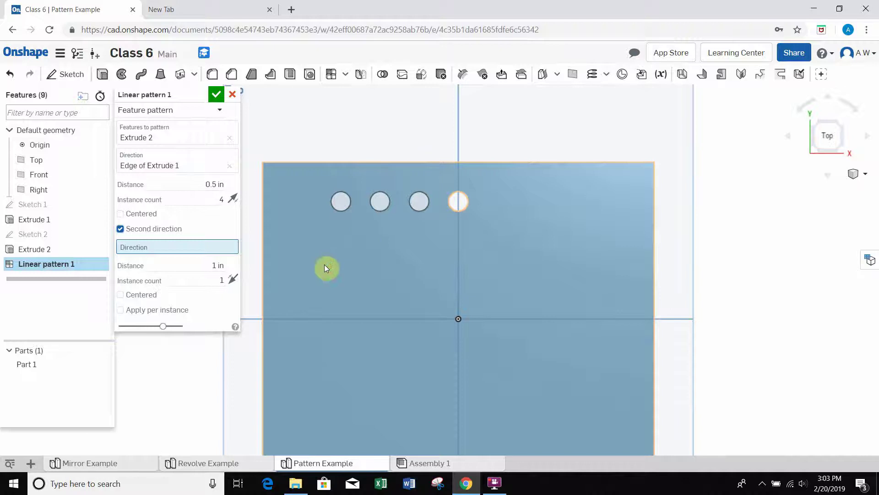
left_click(264, 223)
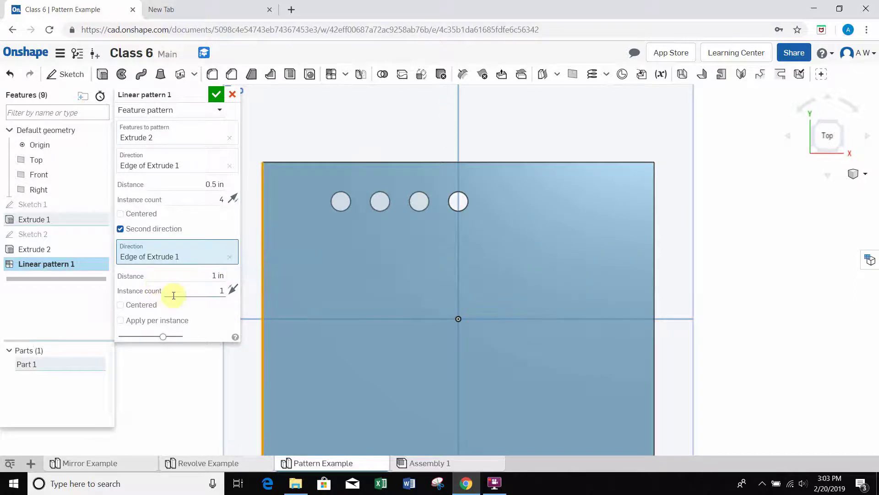
left_click(213, 294)
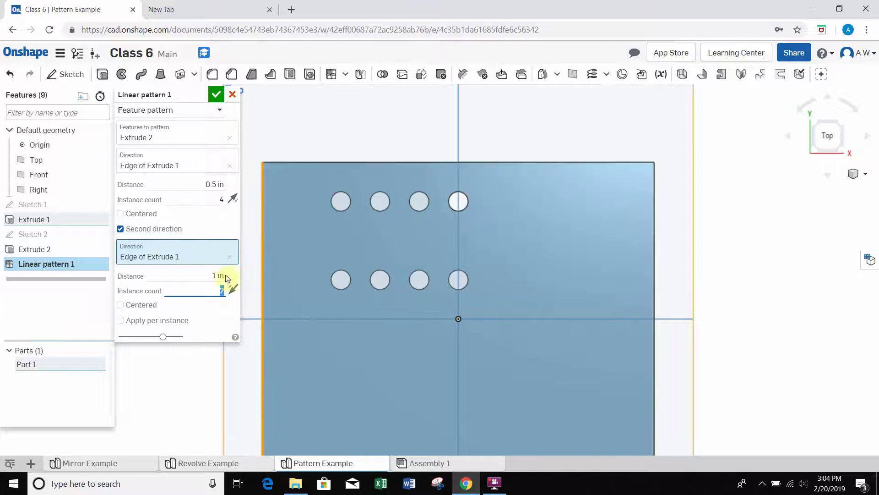
Set the second direction's distance to 0.5 in and accept the linear pattern
left_click(202, 276)
key("BackSpace")
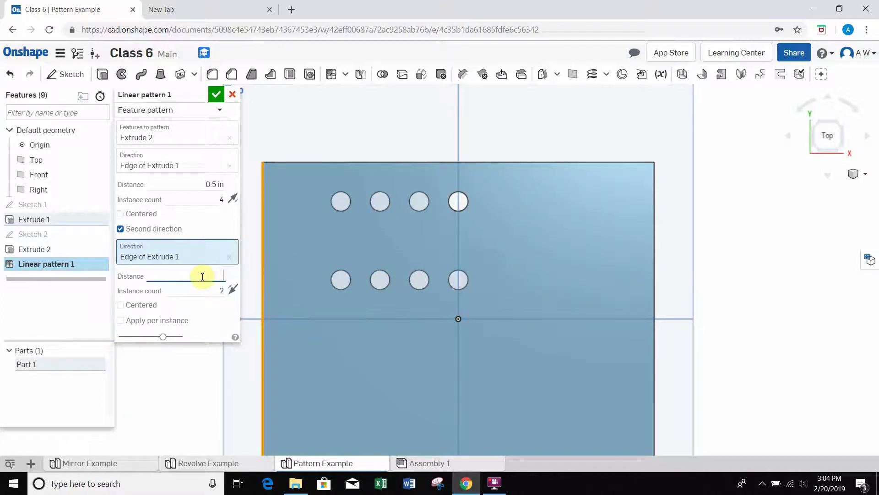
type(".5")
key("Return")
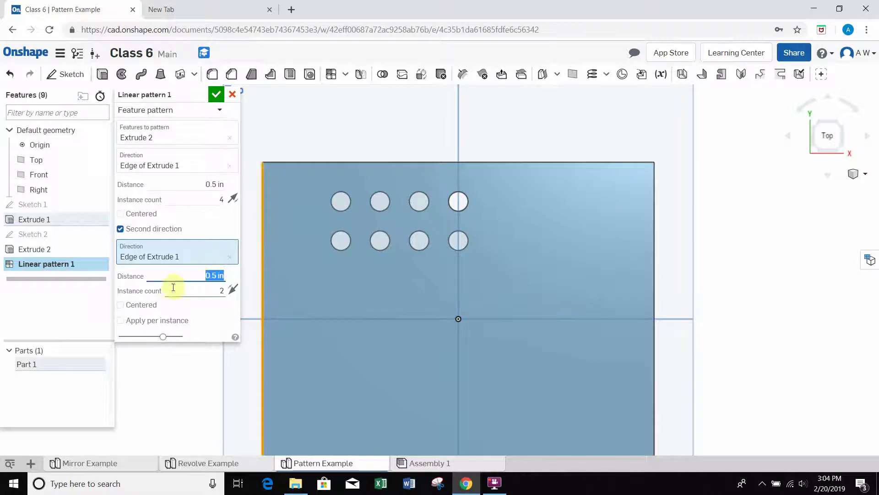
left_click(216, 94)
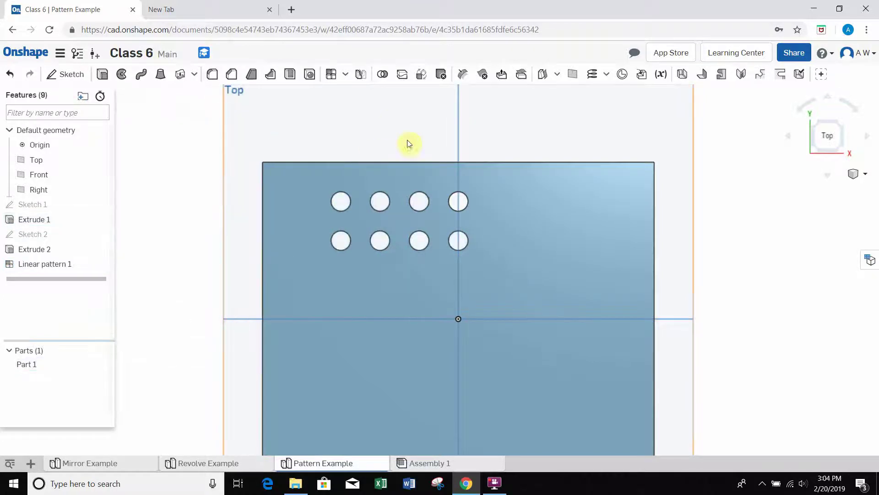
mouse_move(491, 142)
right_mouse_down()
mouse_move(481, 137)
mouse_move(483, 153)
mouse_move(499, 152)
mouse_move(465, 147)
mouse_move(484, 151)
right_mouse_up()
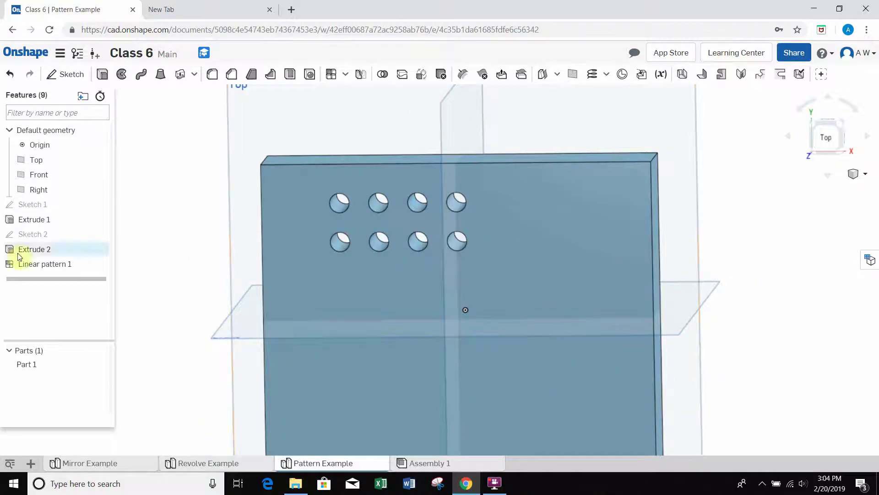
Edit Linear pattern 1 and make its first direction centered on the original hole
right_click(30, 264)
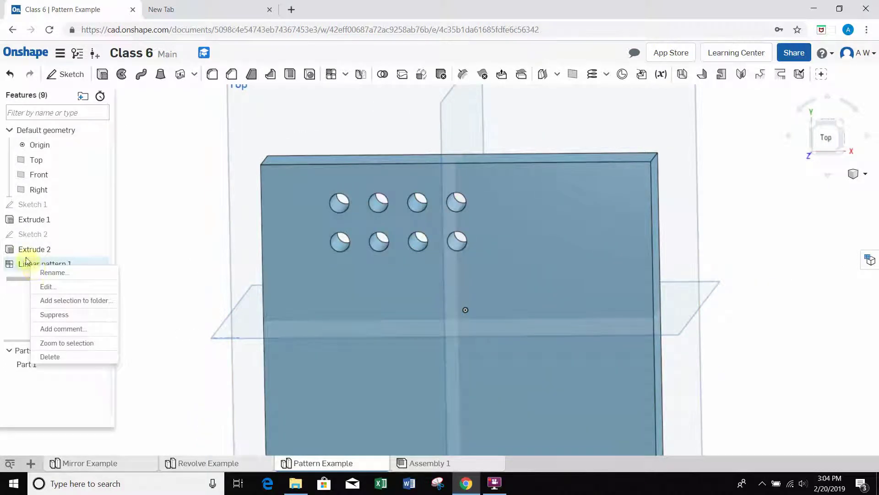
left_click(53, 290)
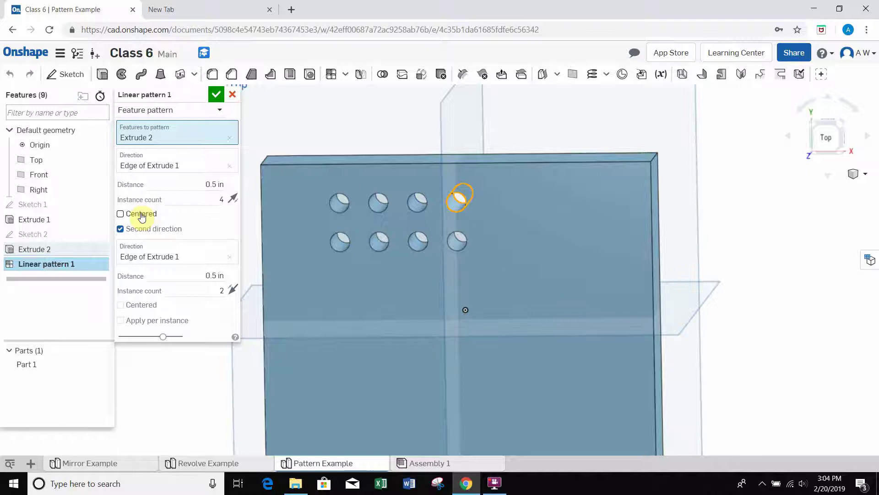
right_click_drag(467, 281, 504, 265)
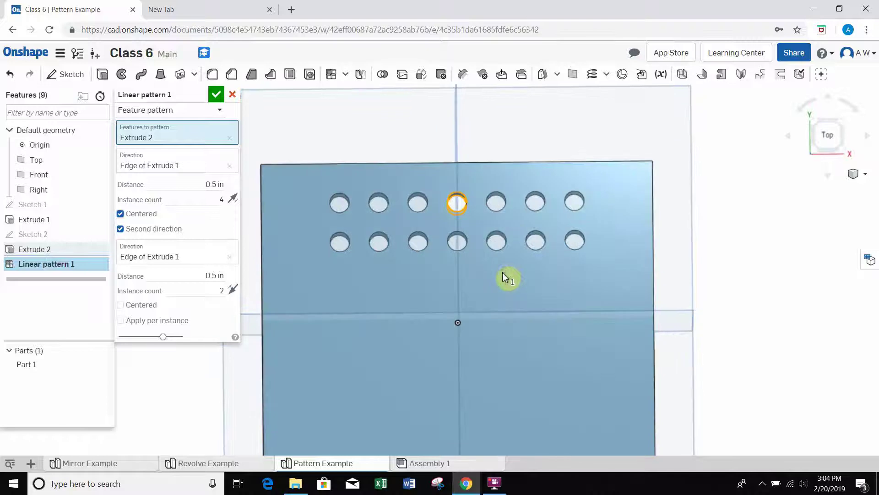
key("shift+5")
right_click(475, 169)
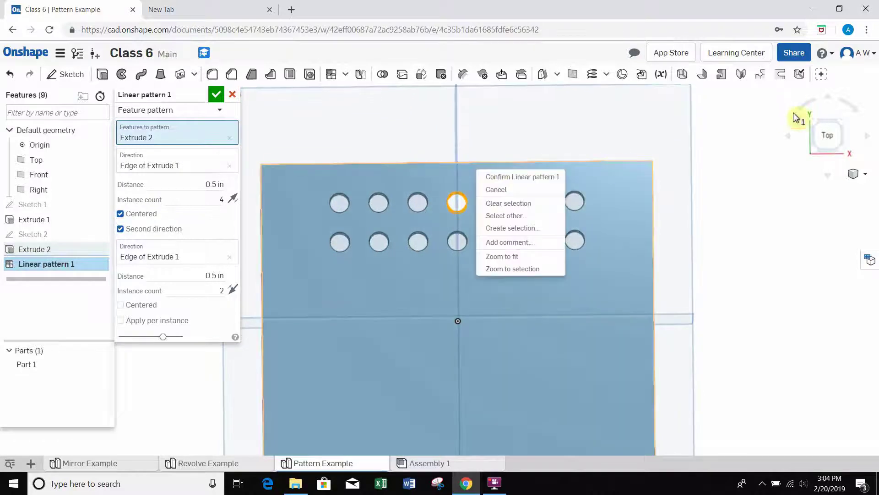
left_click(755, 160)
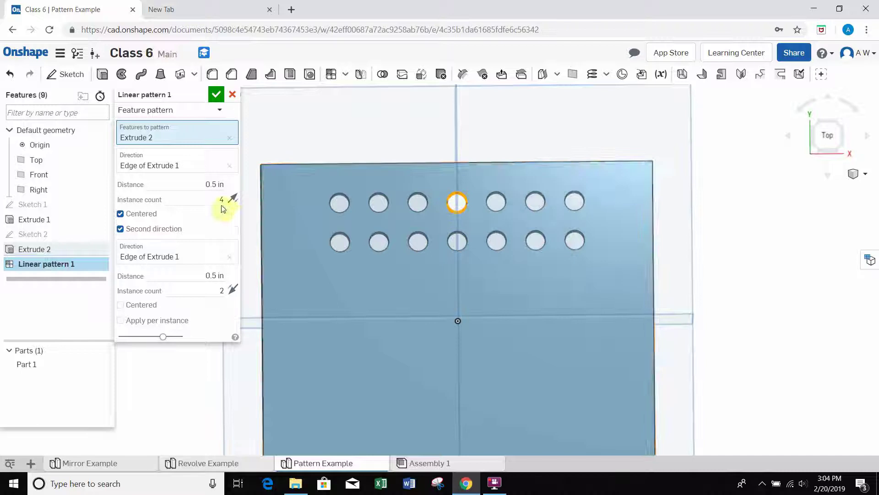
left_click(456, 203)
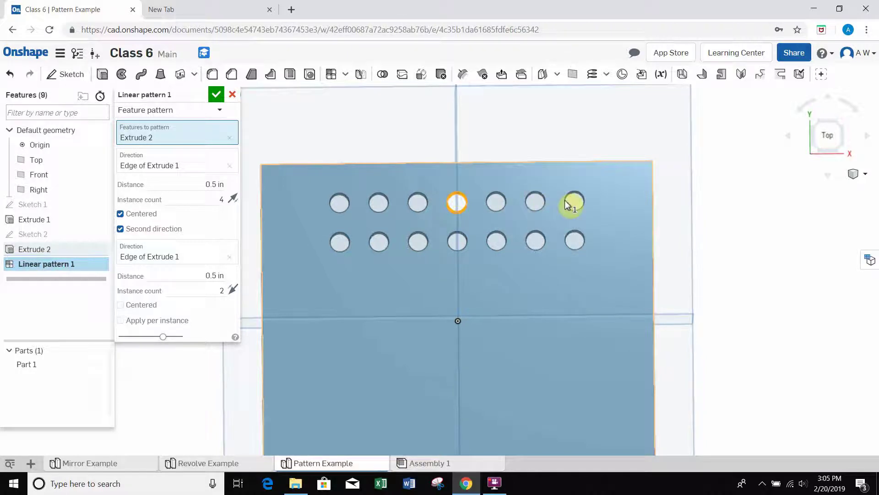
Set the first direction's instance count to 5 and accept the edited linear pattern
left_click(179, 202)
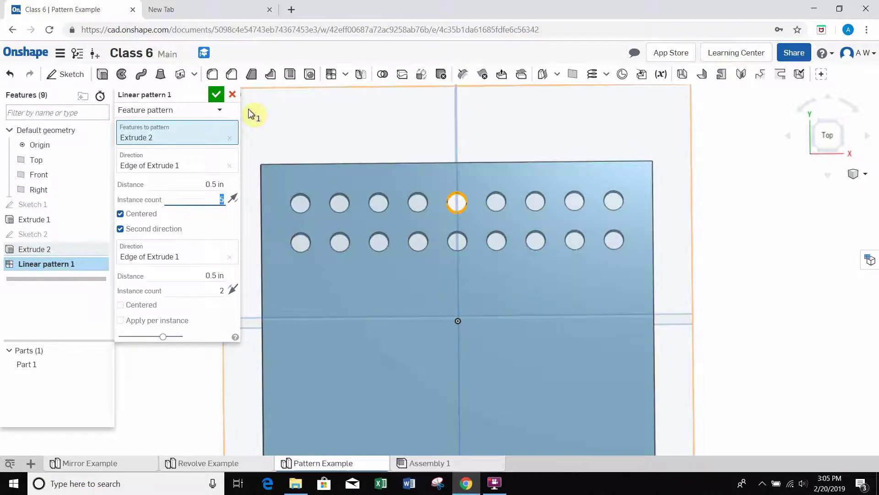
left_click(217, 96)
right_click_drag(394, 326, 363, 186)
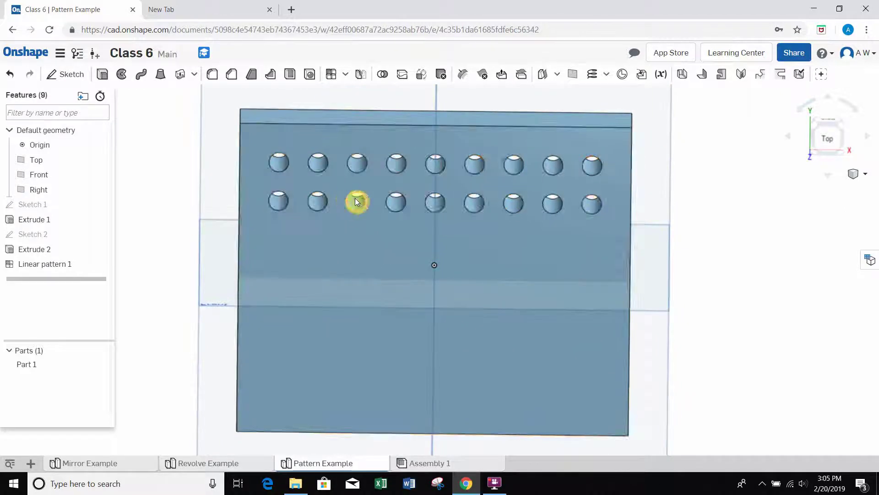
right_click_drag(376, 251, 378, 245)
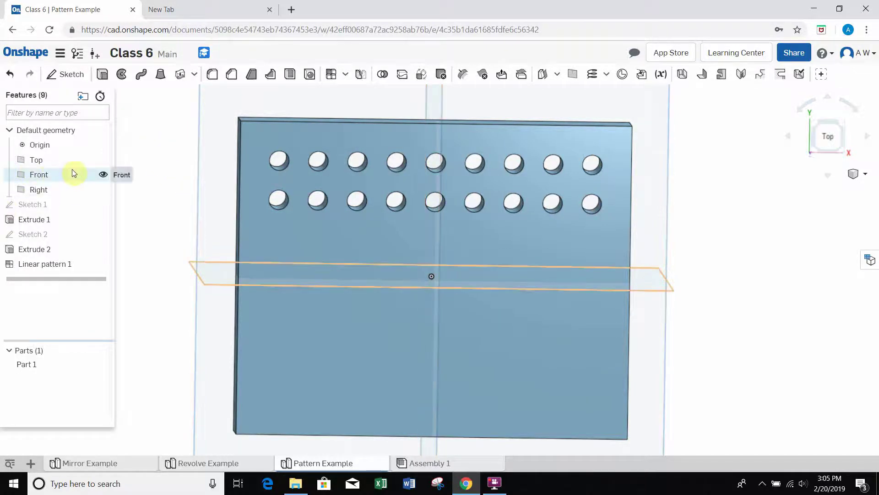
Start a new sketch on the block's large face with the holes and view it from the Top
left_click(64, 80)
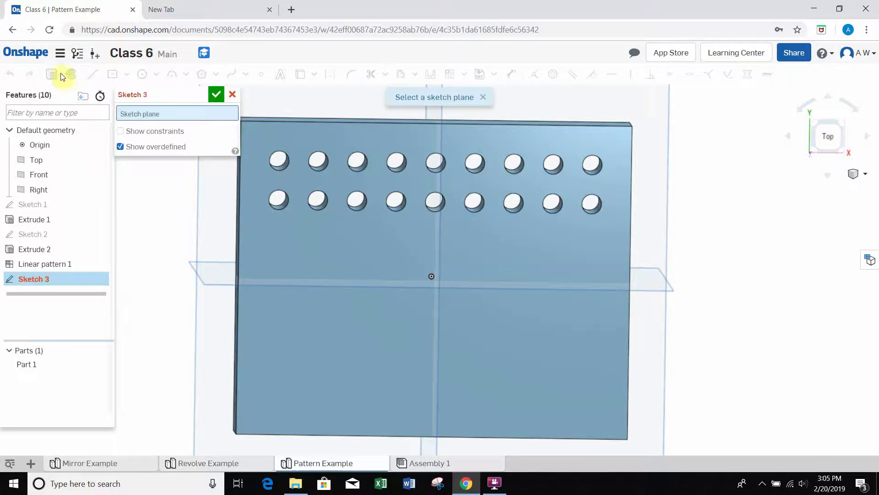
left_click(301, 249)
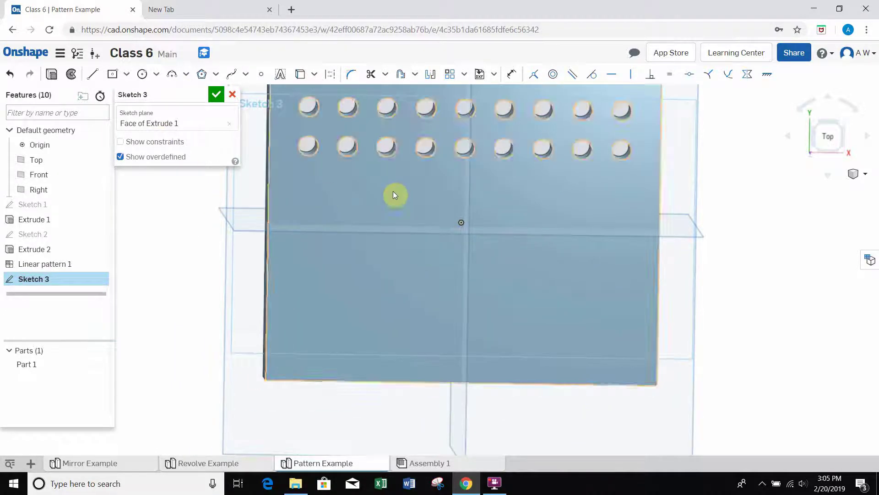
left_click(830, 137)
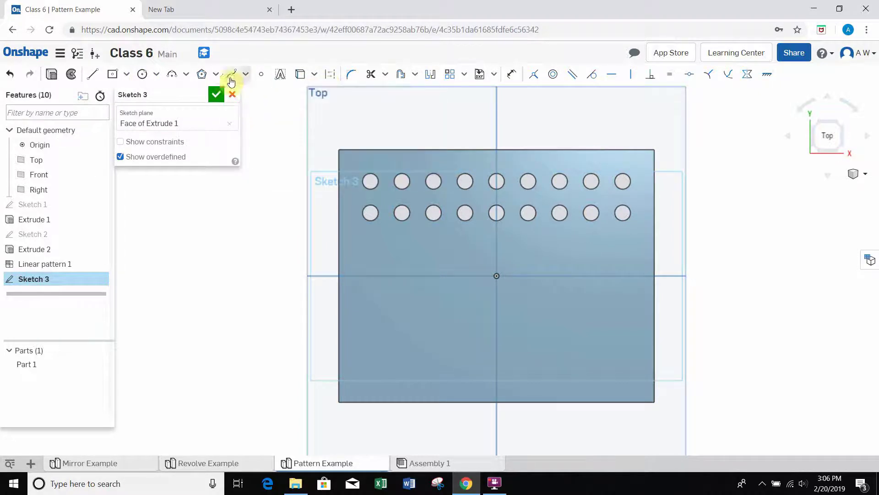
Draw a construction circle about 1.63 in in diameter in the lower-left area of the block face
left_click(145, 74)
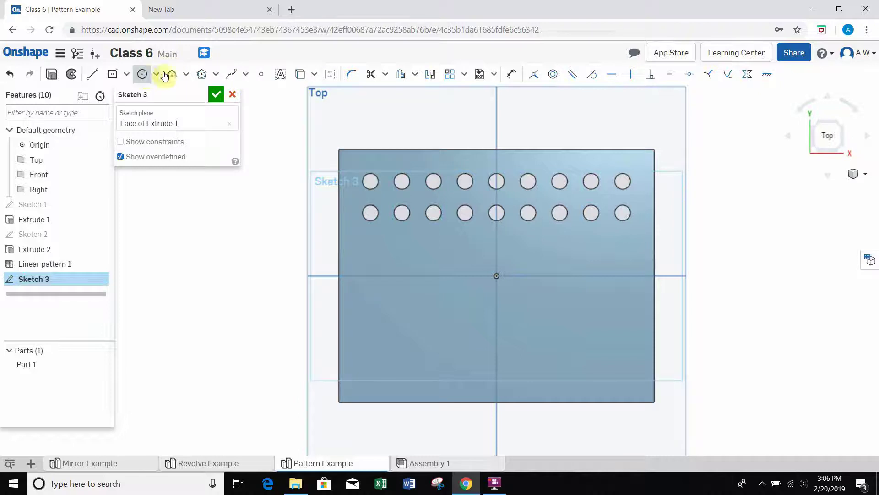
left_click(333, 74)
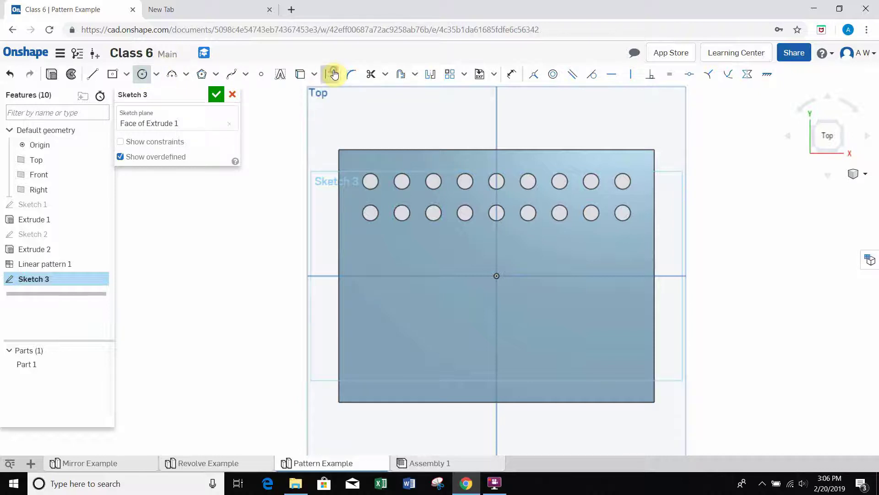
left_click(408, 337)
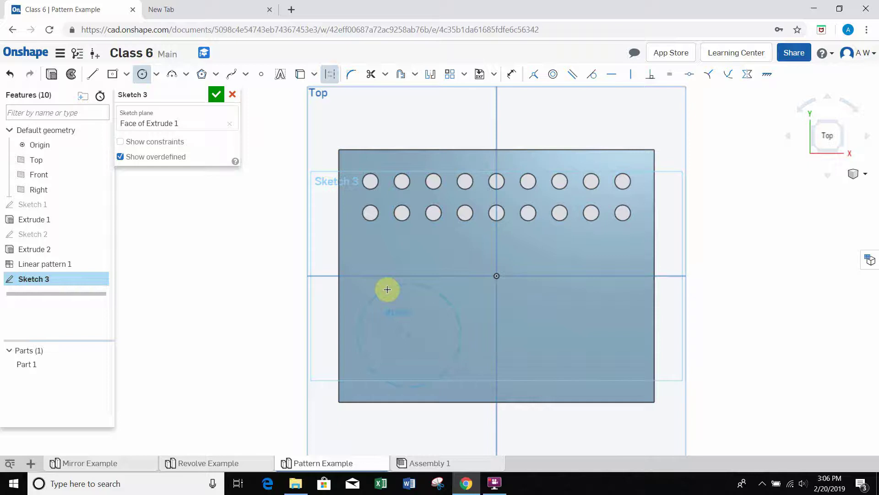
left_click(388, 289)
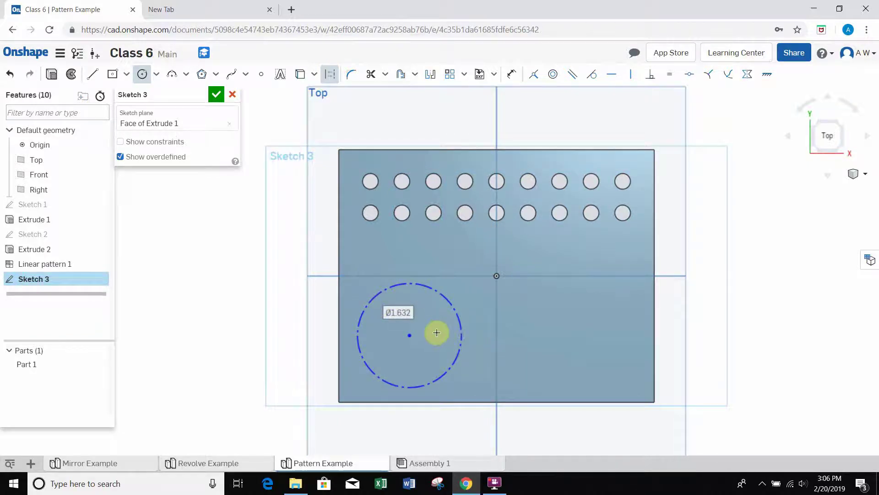
Dimension the construction circle's diameter to 1.5 in
middle_click_drag(436, 331, 449, 289)
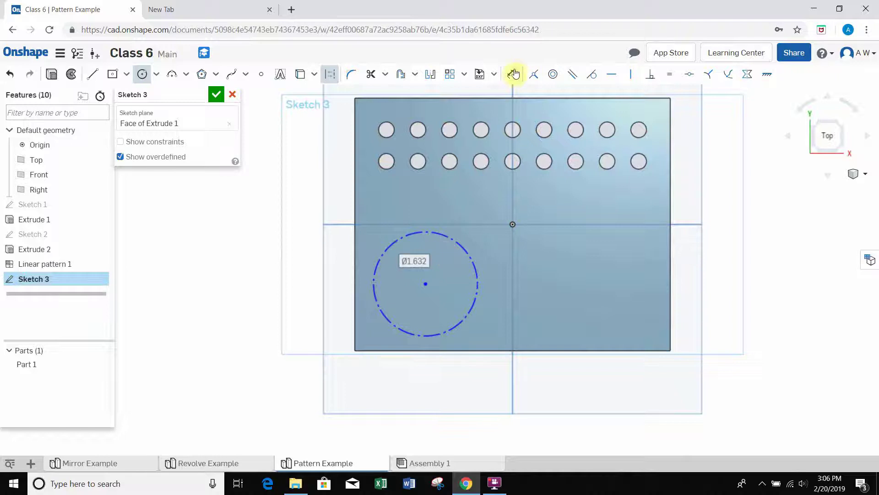
left_click(512, 75)
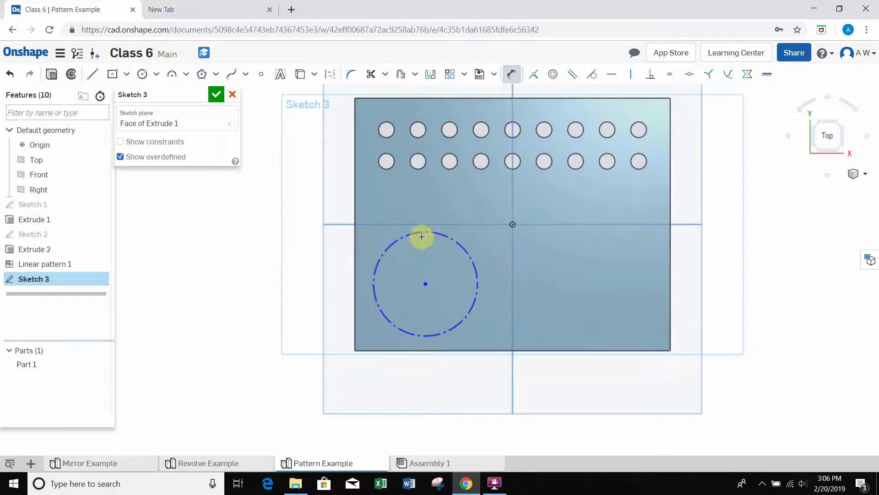
left_click(415, 236)
left_click(238, 240)
type("1.5")
key("Return")
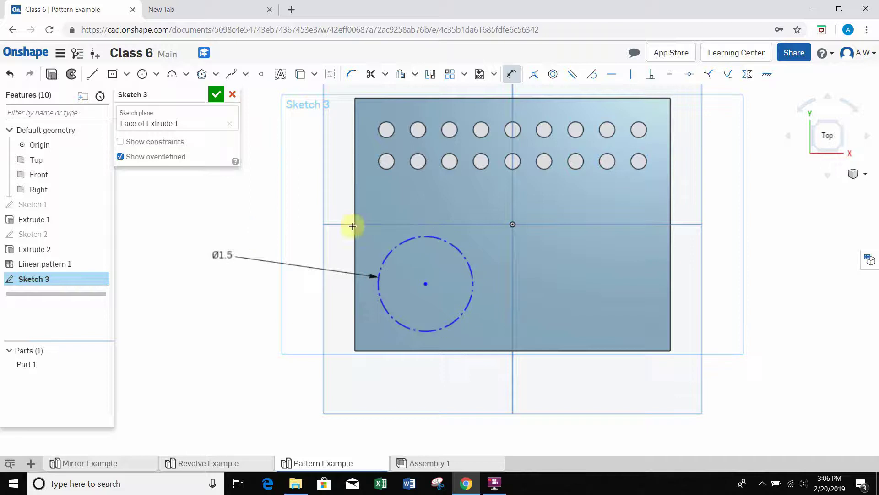
Dimension the construction circle's center 1 in above the block's lower edge
scroll(425, 300, "up", 2)
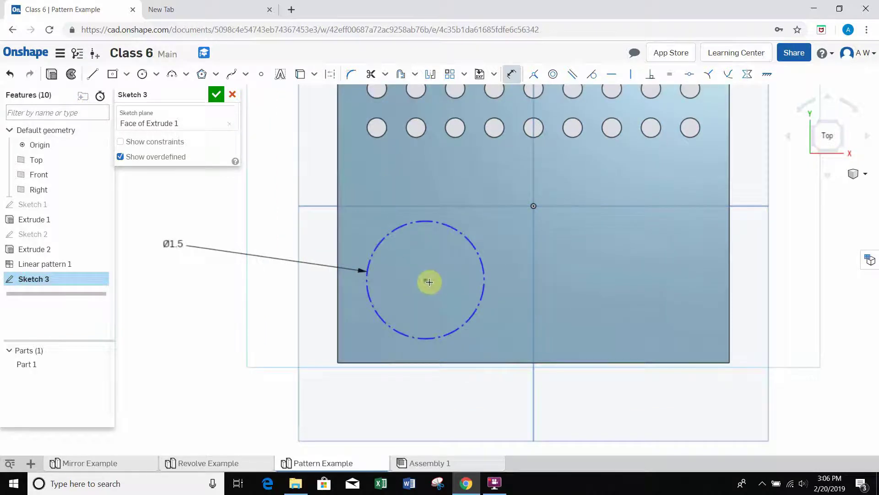
left_click(438, 364)
left_click(178, 326)
type("1")
key("Return")
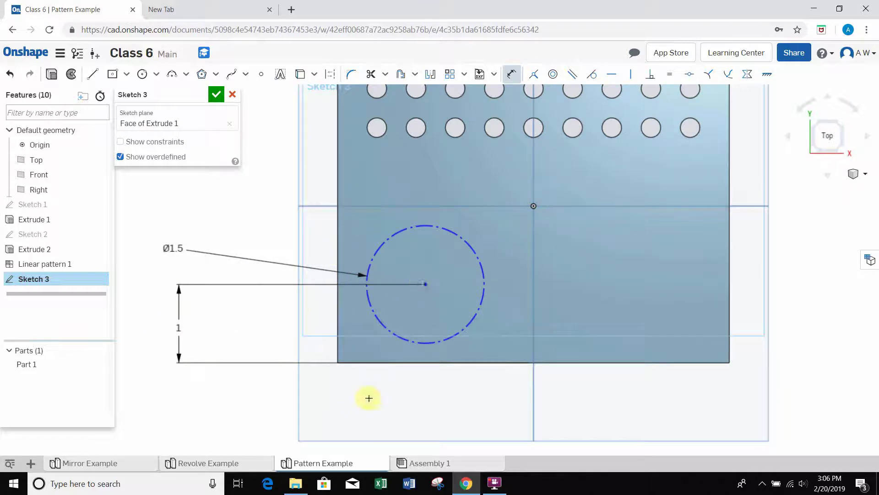
Dimension the construction circle's center 1 in horizontally from the block's left edge
left_click(427, 284)
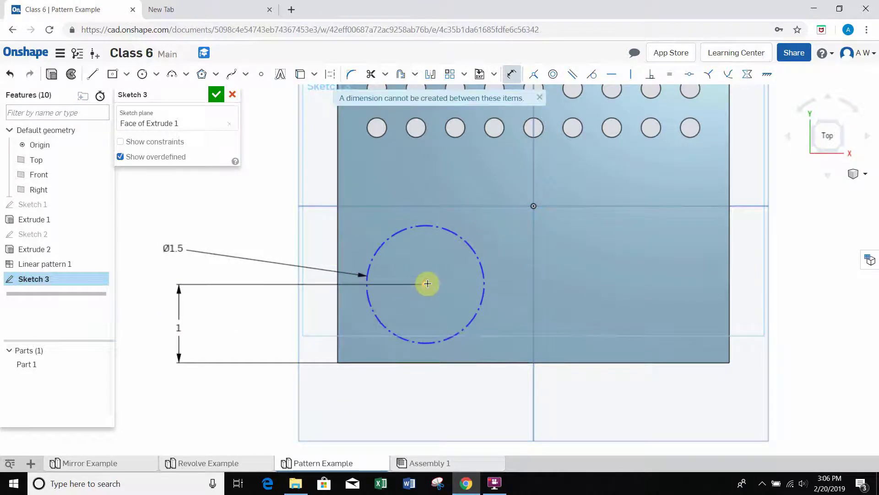
left_click(337, 252)
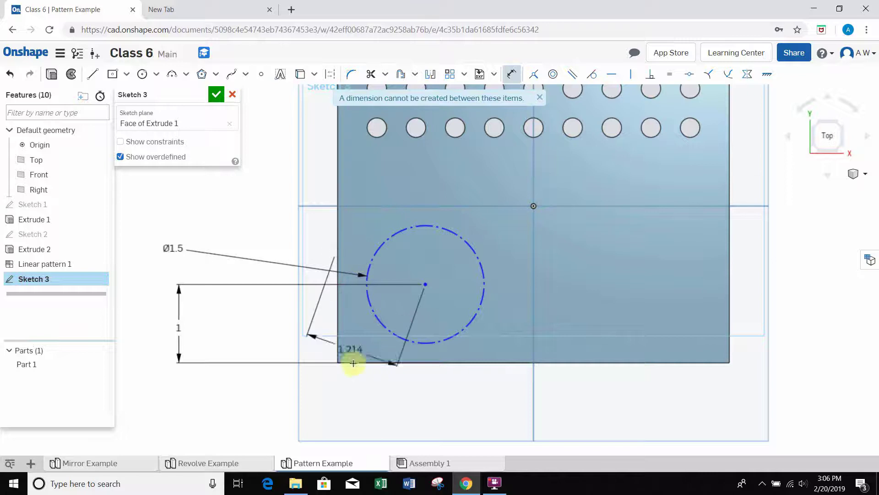
left_click(319, 291)
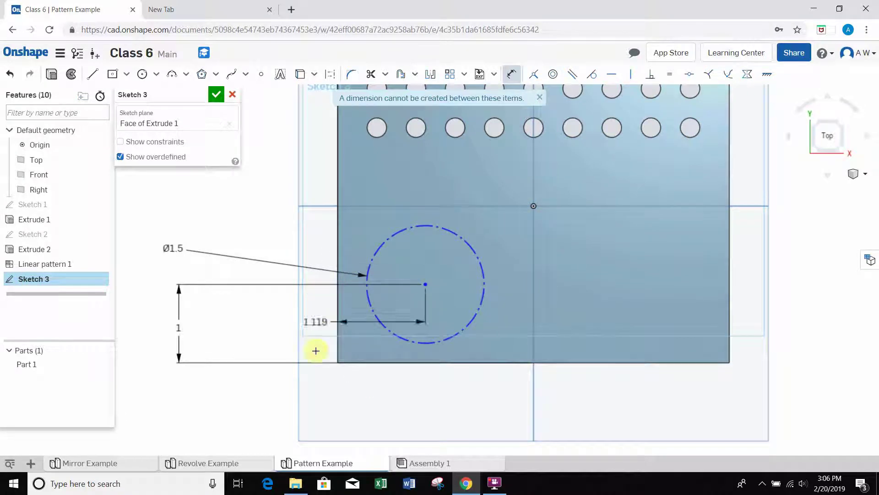
left_click(374, 398)
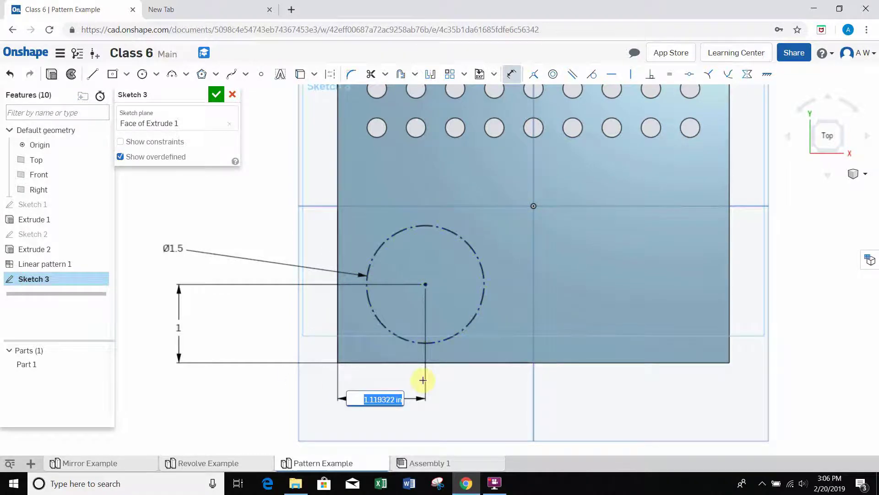
type("1")
key("Return")
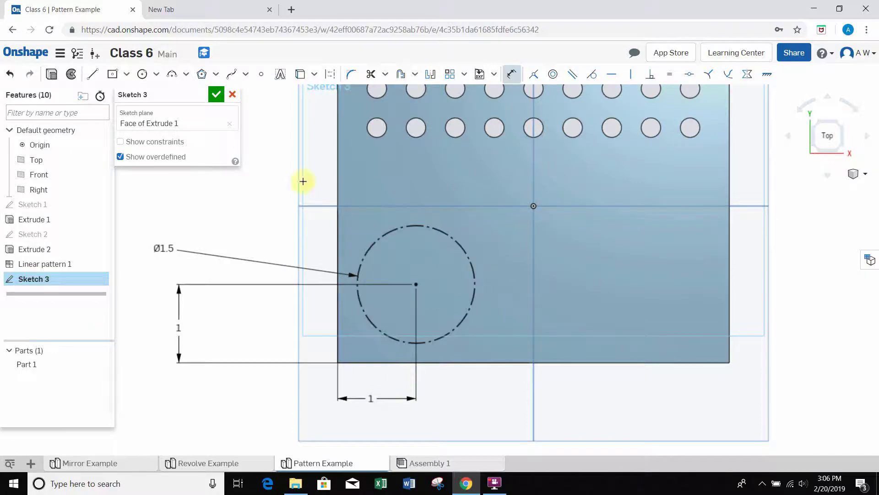
Draw a circle about 0.28 in in diameter centered on the upper-right part of the construction circle
left_click(141, 78)
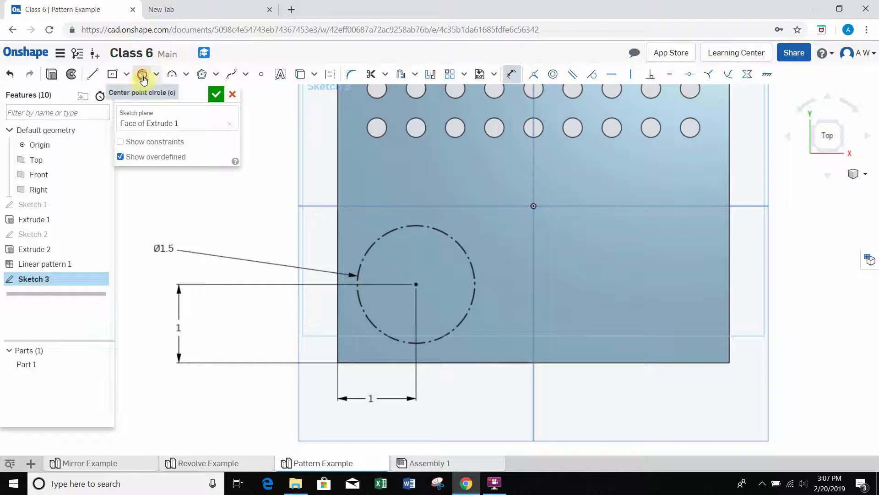
left_click(143, 79)
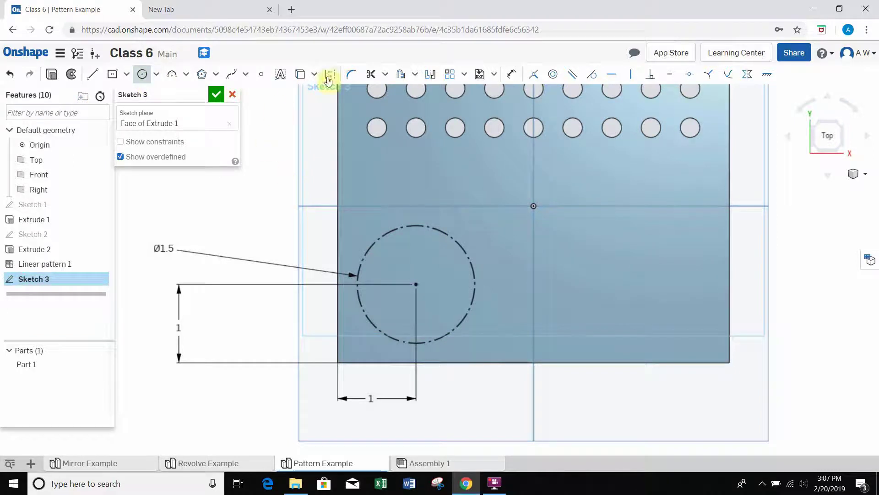
scroll(404, 239, "up", 2)
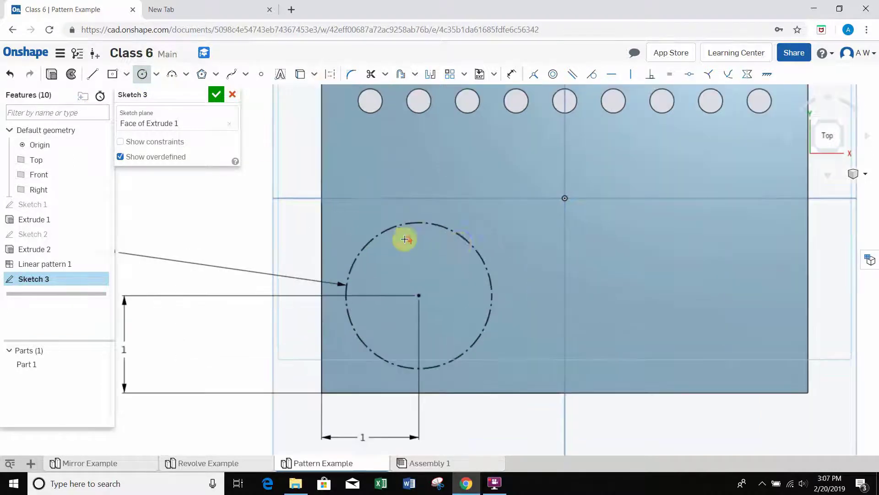
left_click(464, 238)
key("Escape")
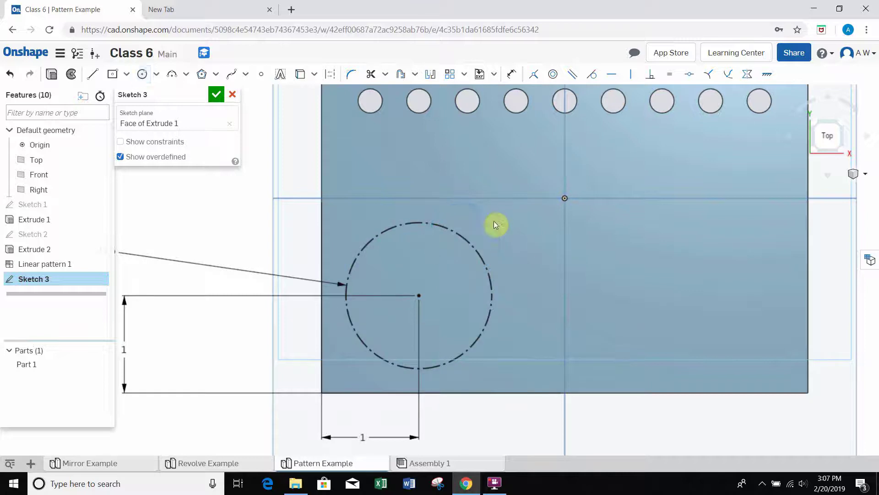
left_click(141, 75)
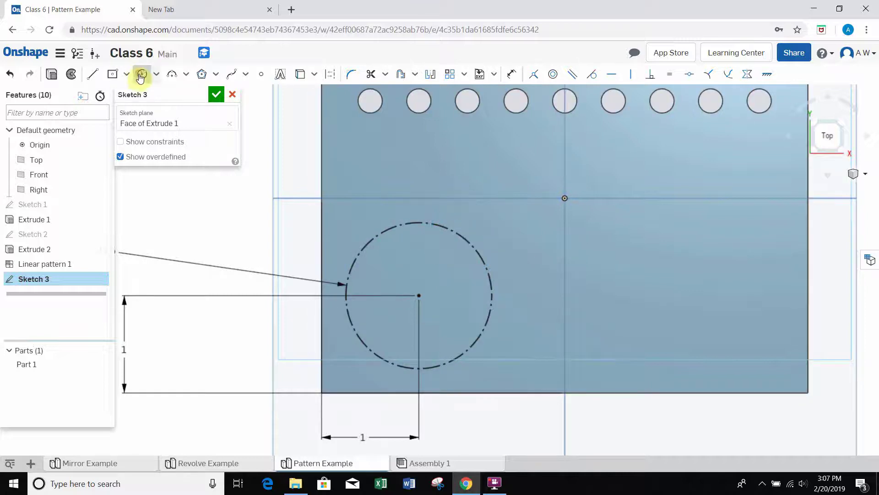
left_click(462, 235)
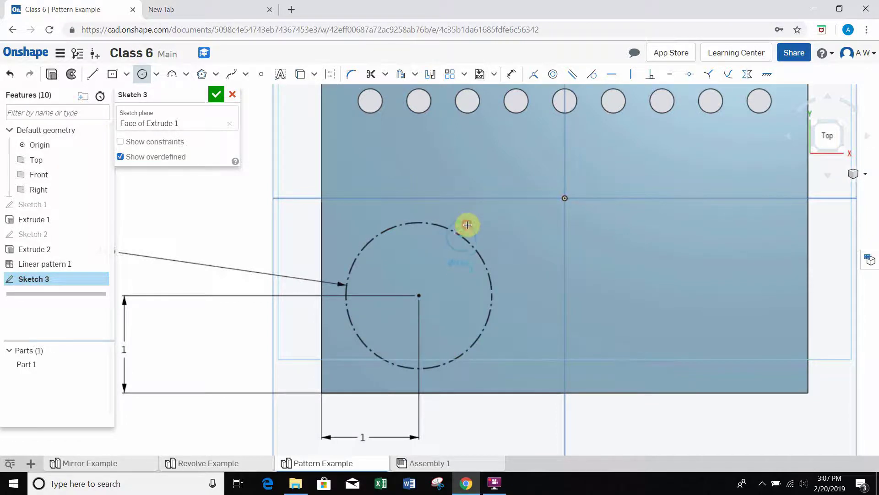
left_click(468, 225)
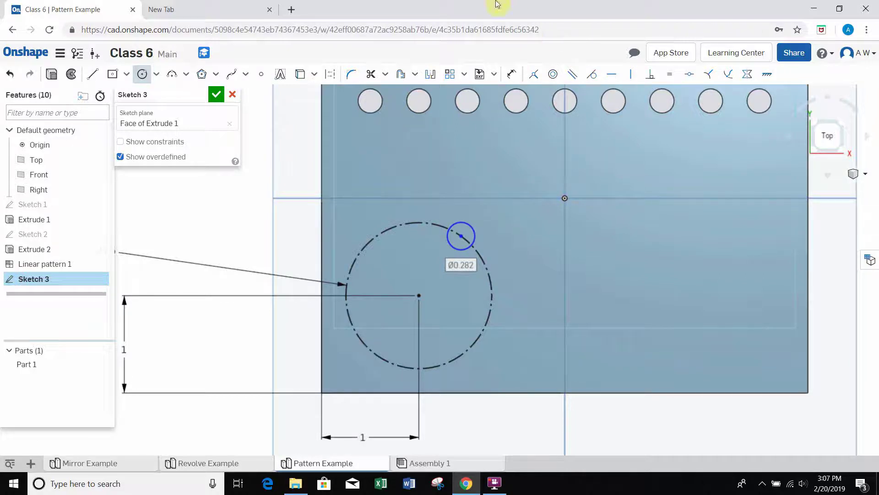
Dimension the small circle's diameter to 0.25 in
left_click(511, 73)
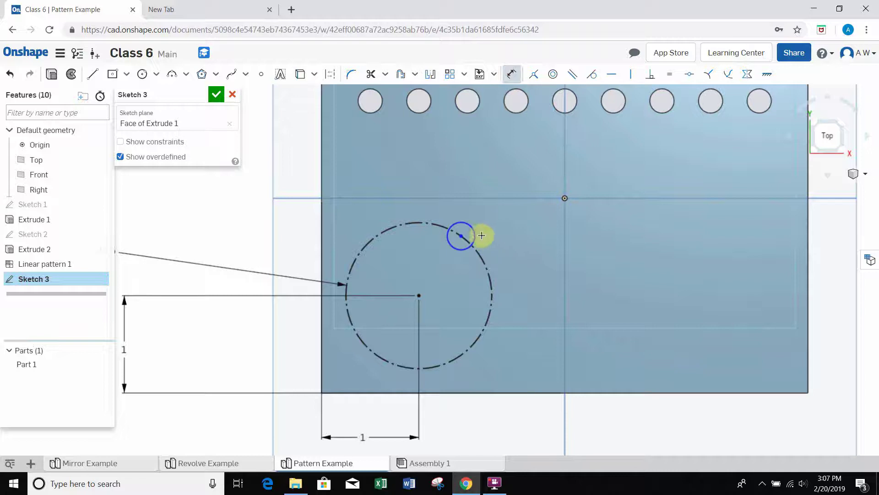
left_click(476, 232)
left_click(623, 409)
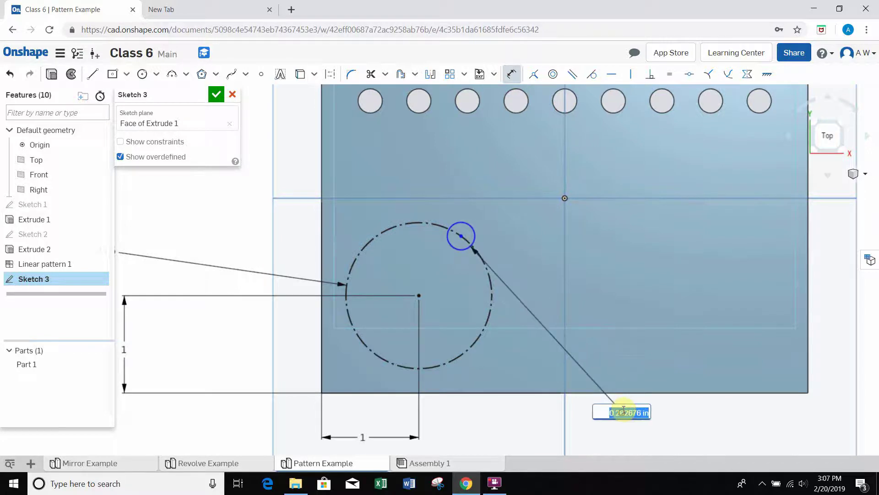
key("BackSpace")
type(".25")
key("Return")
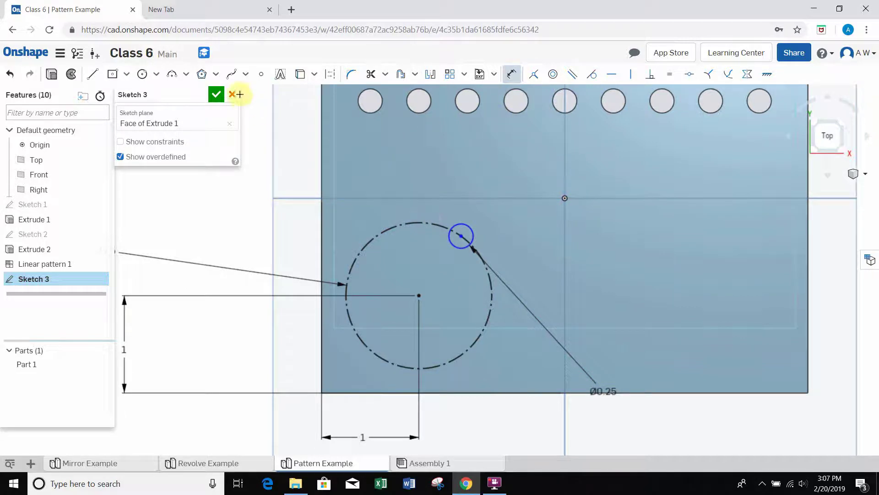
left_click(513, 76)
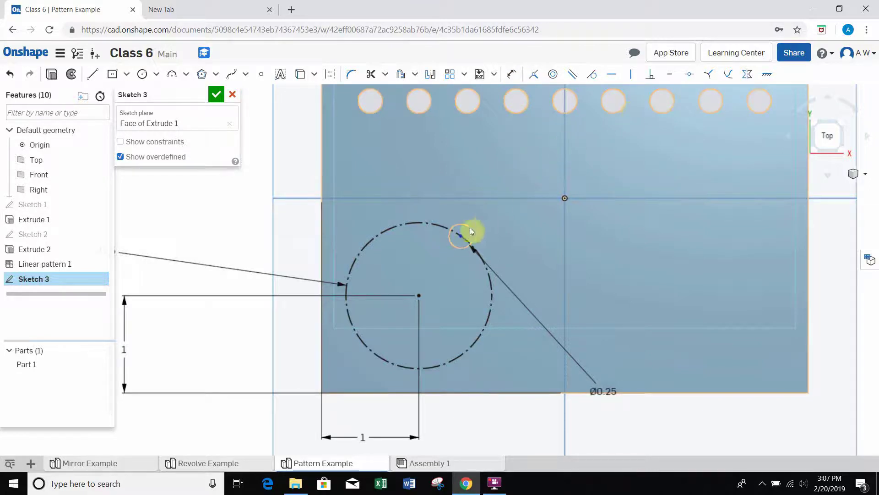
left_click(419, 296)
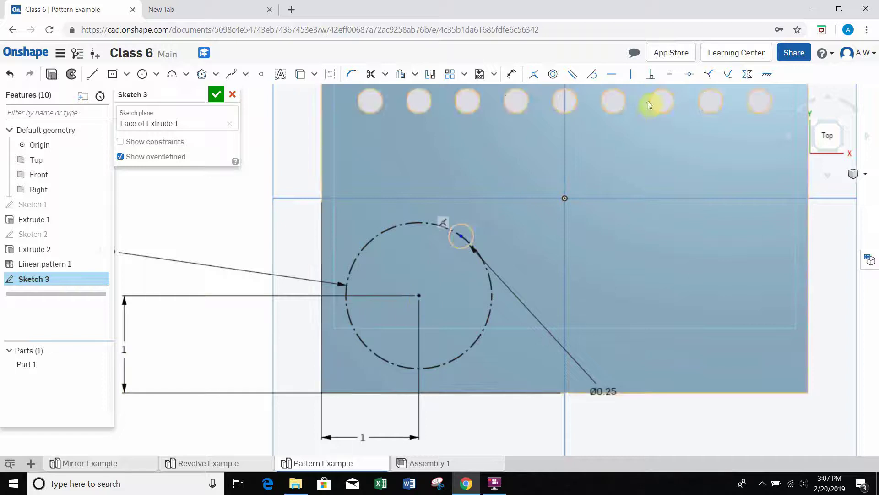
left_click(420, 225)
key("i")
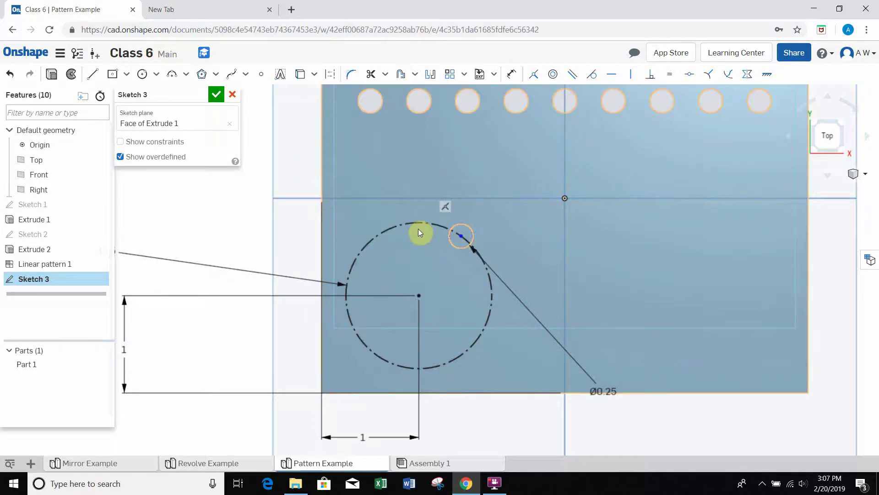
left_click(463, 237)
key("i")
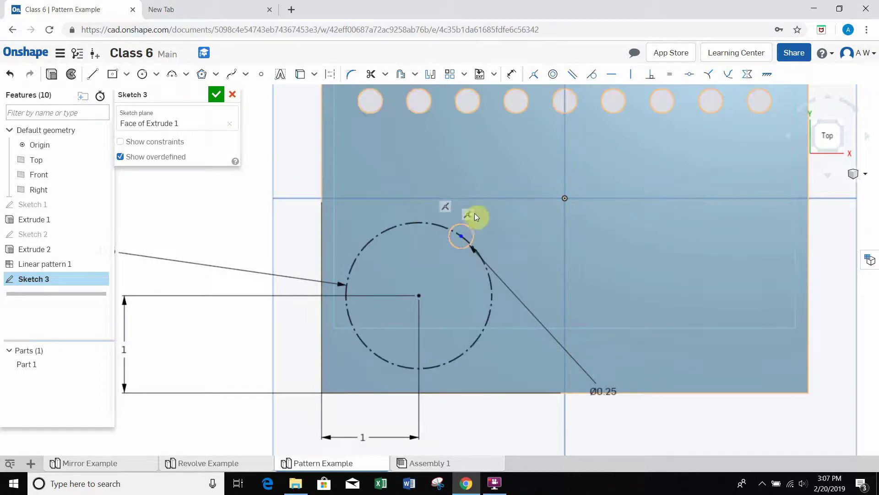
key("Escape")
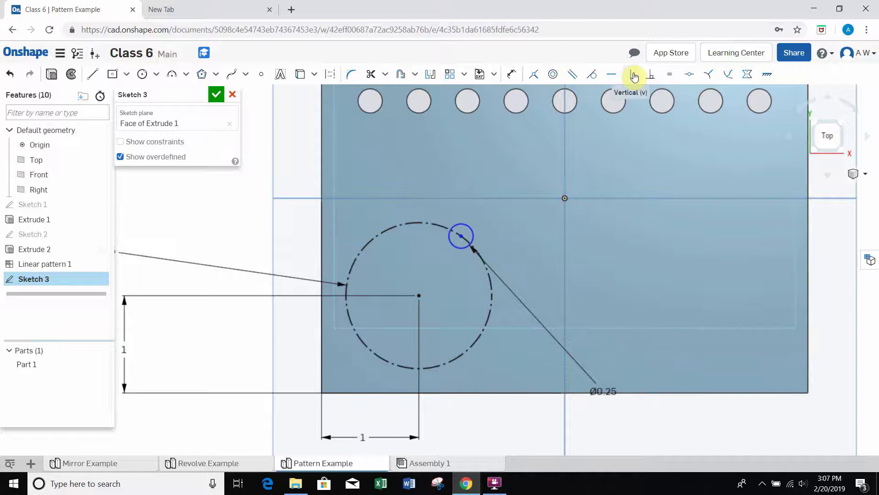
Constrain the small circle's center vertically in line with the construction circle's center
left_click(632, 75)
left_click(462, 236)
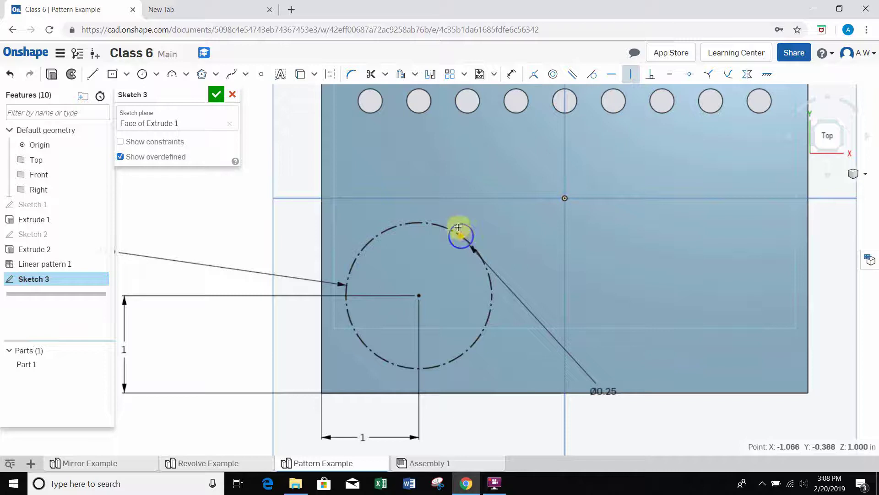
left_click(418, 295)
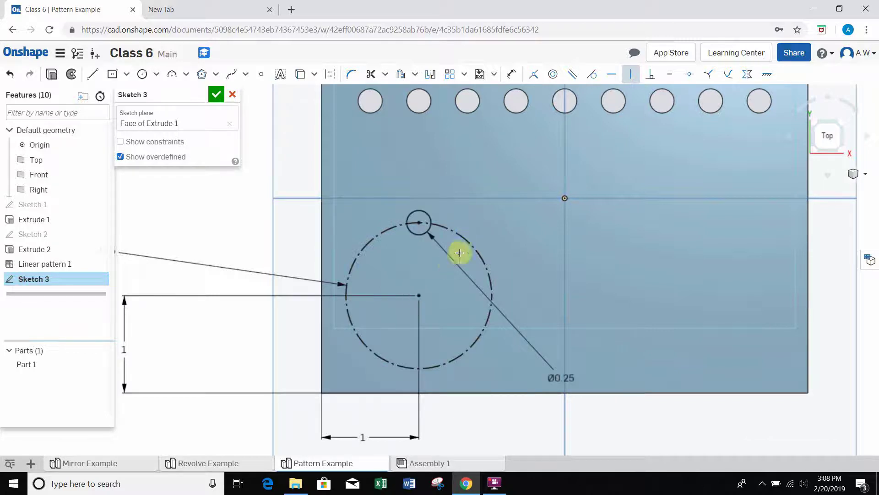
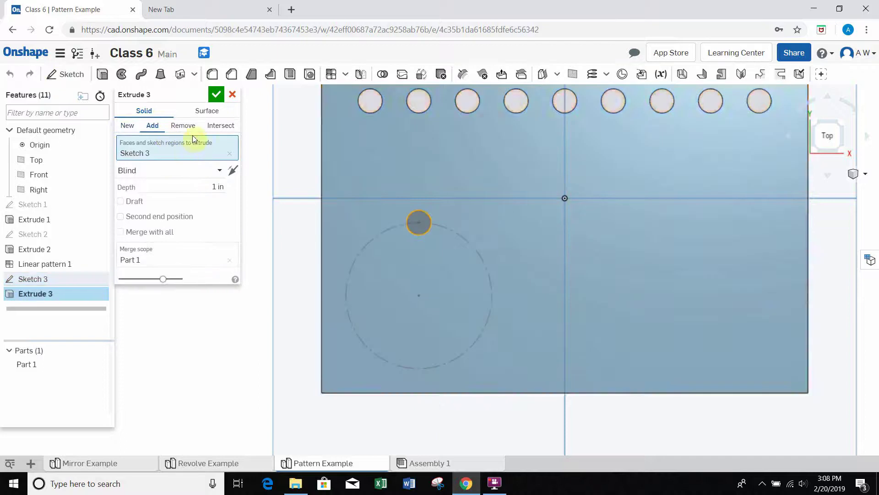
Extrude the small circle of Sketch 3 upward as an added blind boss with a depth of 0.25 in
right_click_drag(482, 221, 414, 169)
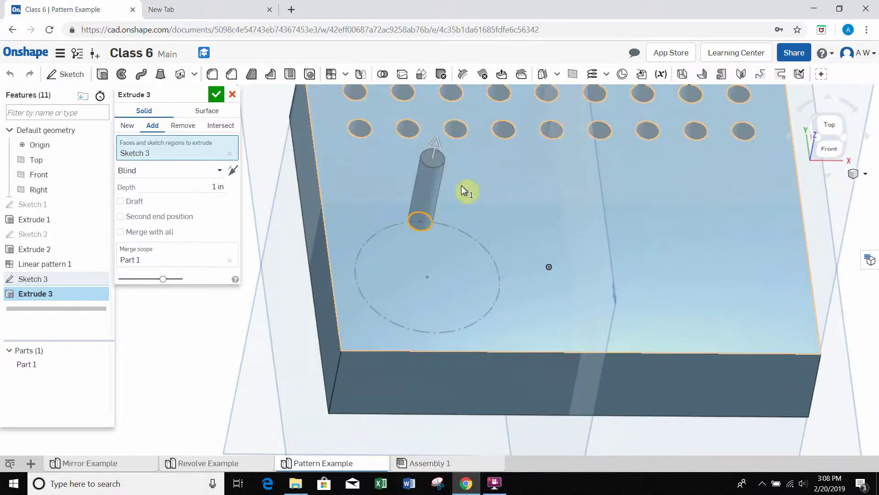
right_click_drag(479, 189, 404, 226)
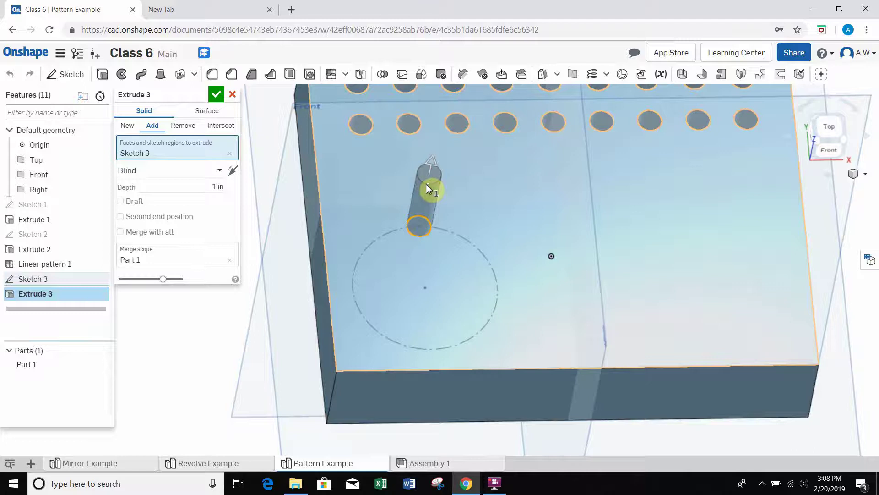
right_click_drag(520, 210, 479, 208)
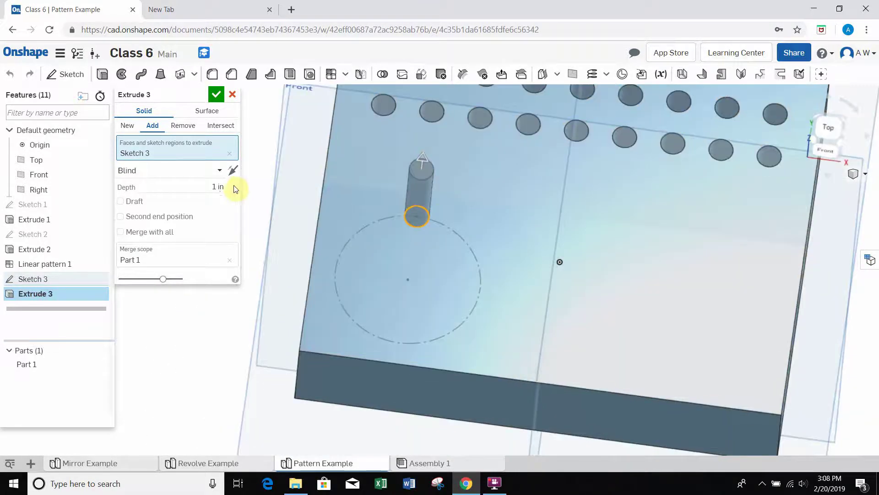
left_click(213, 187)
double_click(211, 188)
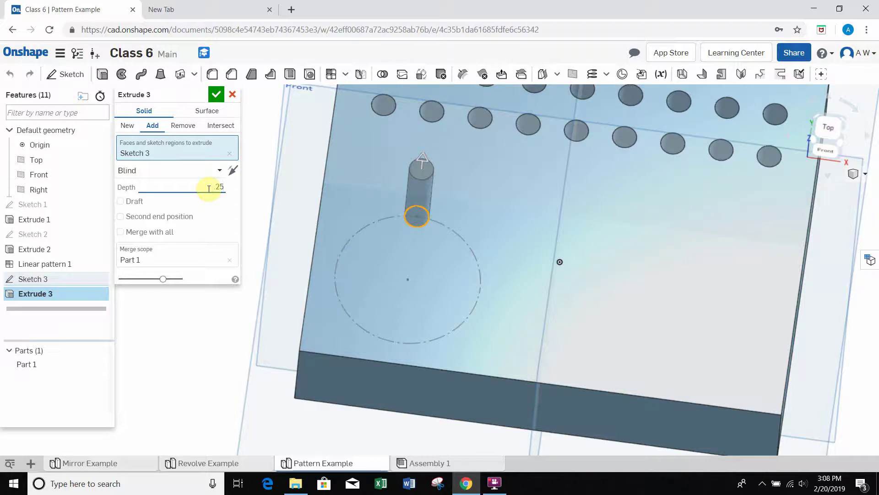
key("Return")
left_click(215, 95)
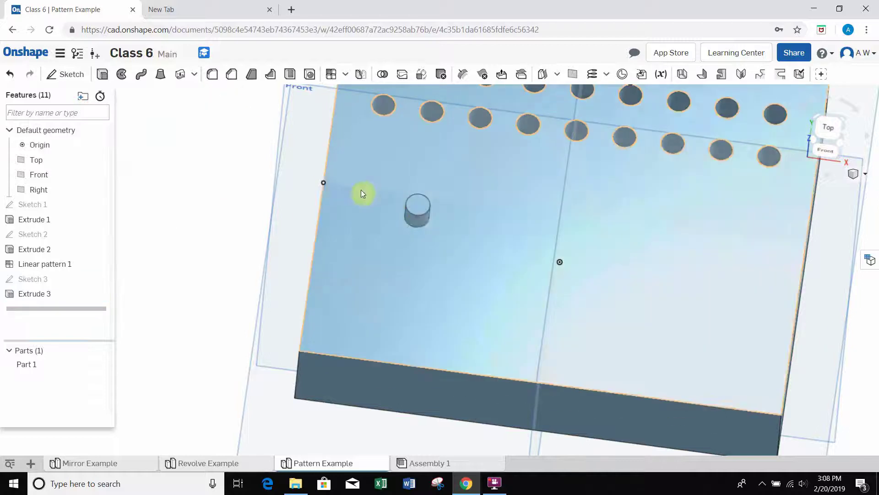
Start a circular pattern of type Feature pattern with the small cylindrical boss, Extrude 3, as the feature to pattern
right_click_drag(471, 230, 357, 138)
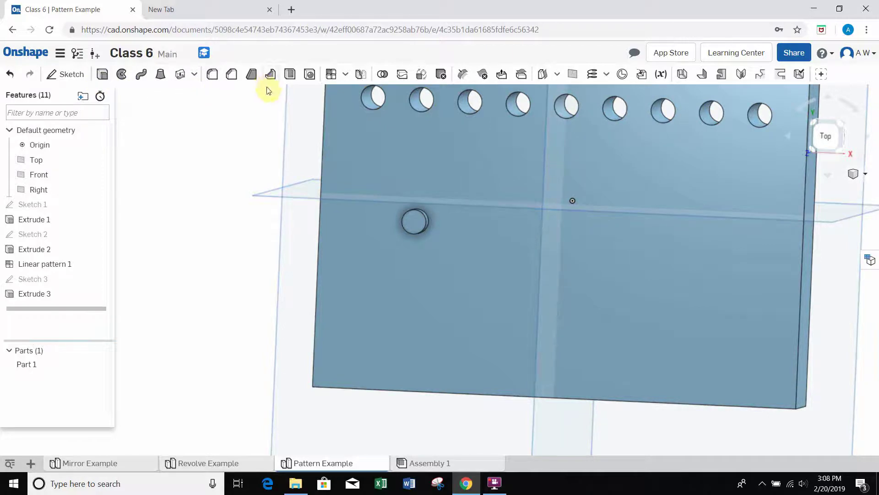
left_click(346, 74)
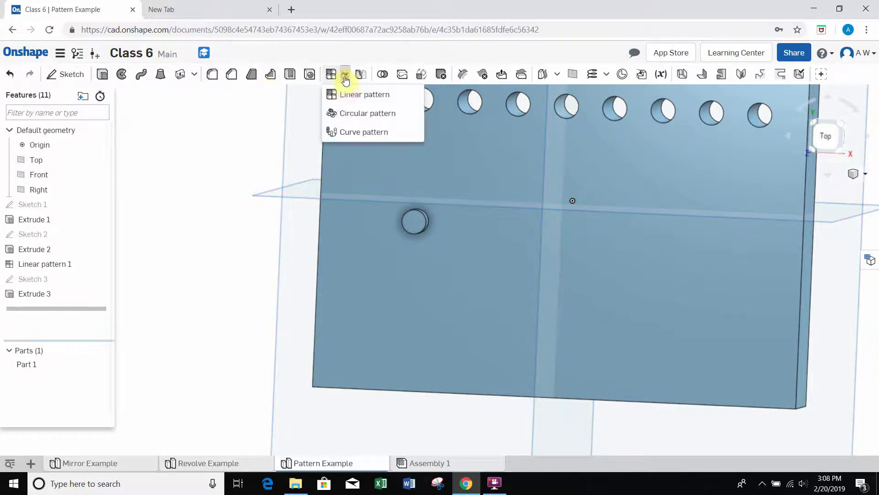
left_click(349, 115)
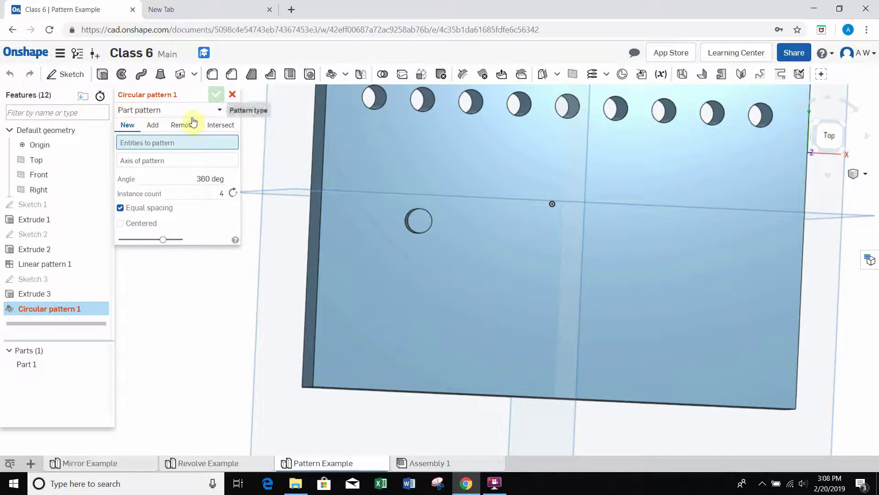
left_click(170, 111)
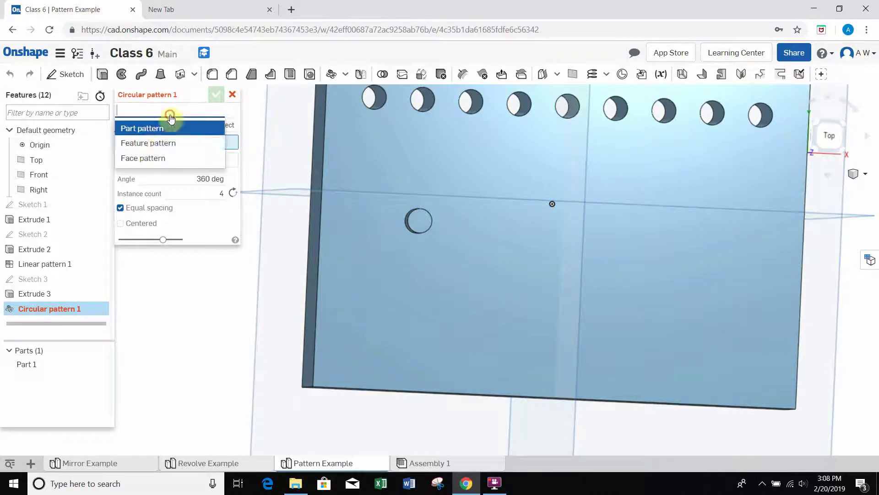
left_click(143, 142)
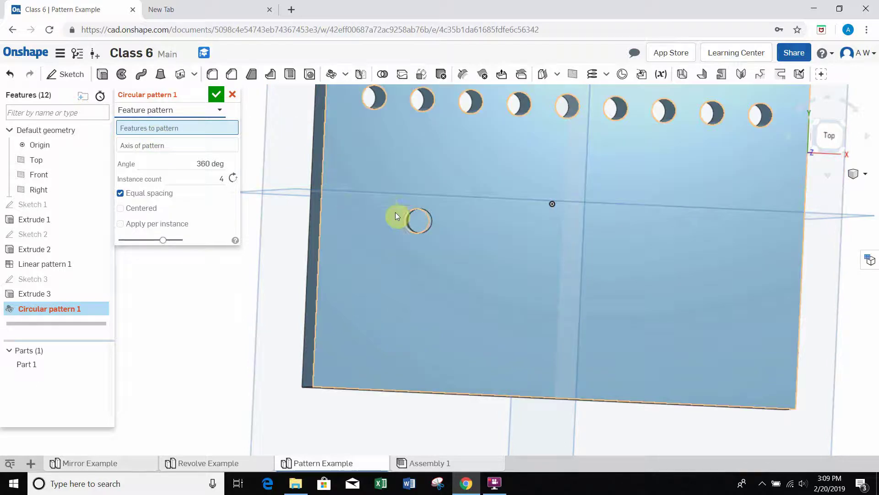
left_click(414, 219)
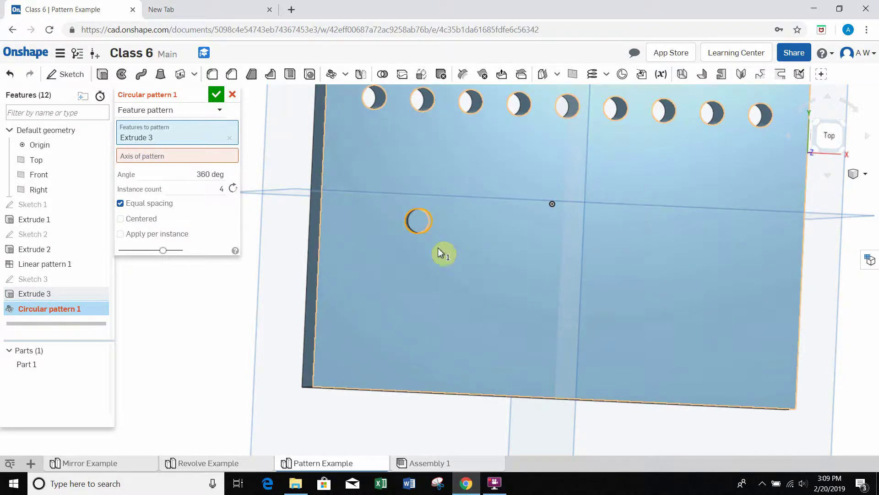
Show Sketch 3 and set its 1.5 in construction circle as the axis of the circular pattern
right_click_drag(482, 252, 467, 256)
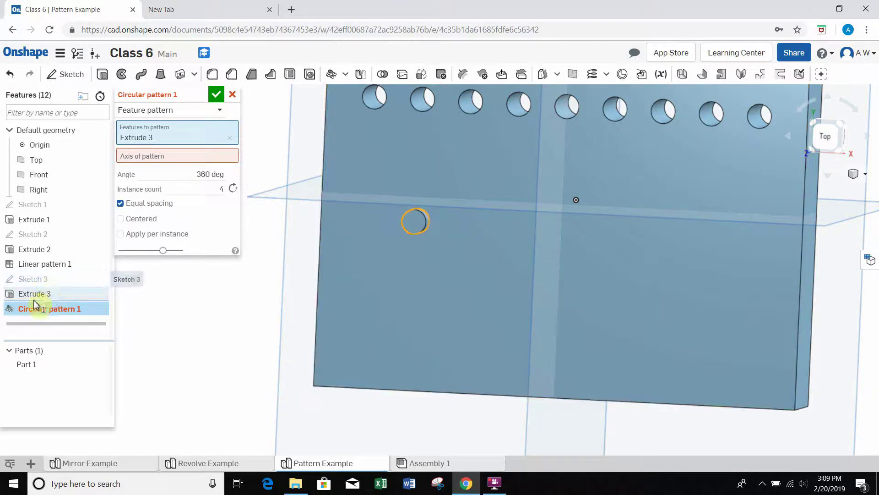
left_click(103, 279)
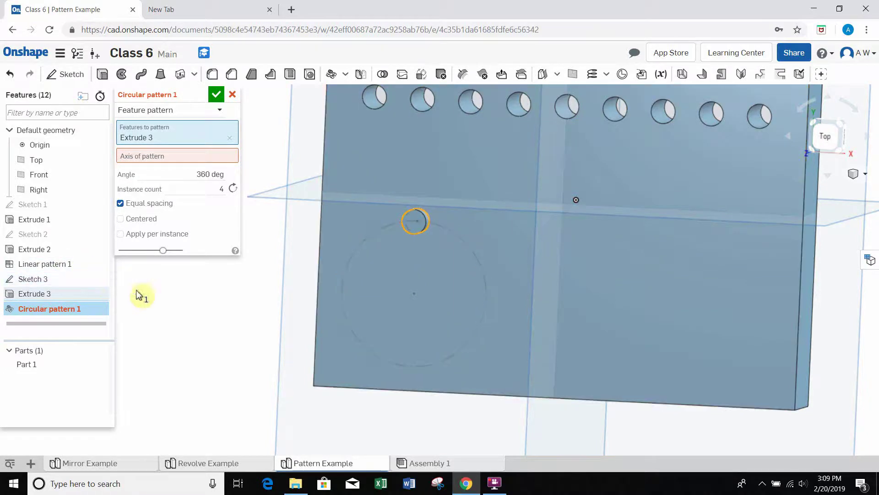
key("shift+5")
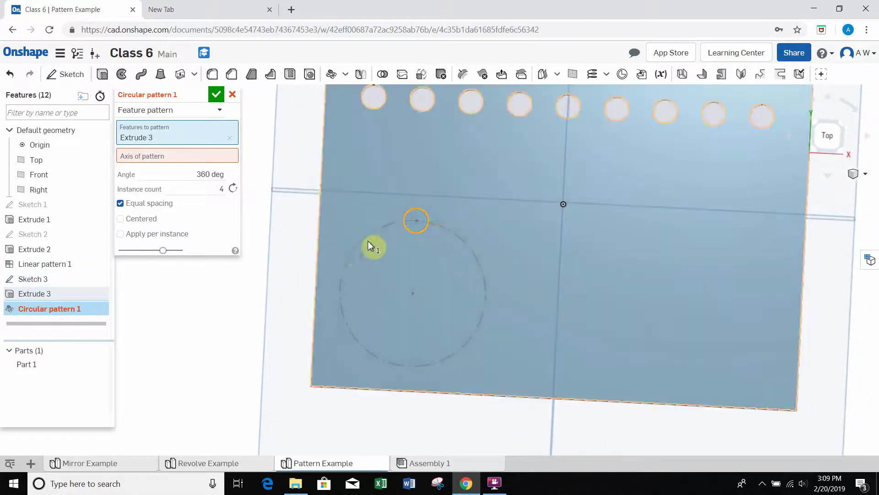
left_click(103, 278)
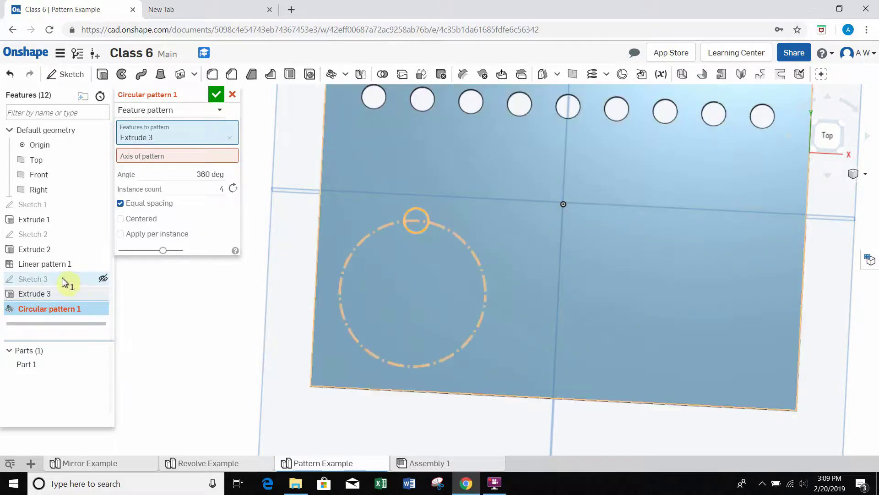
left_click(103, 279)
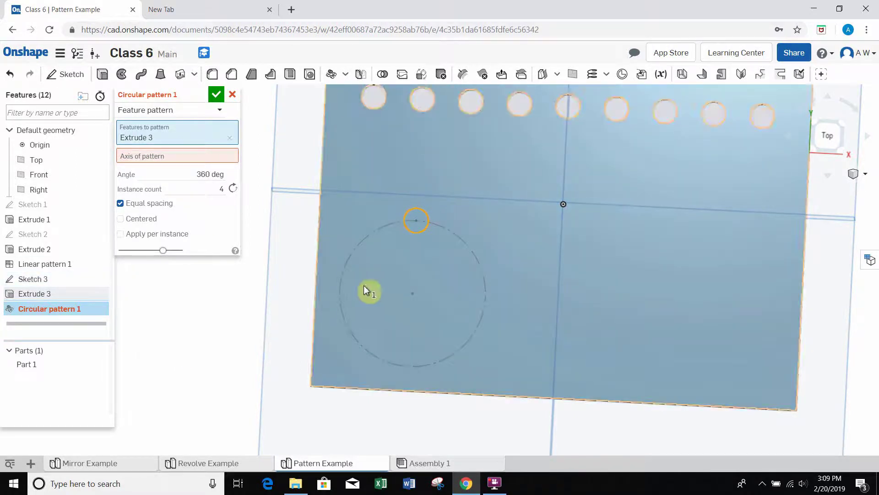
left_click(163, 158)
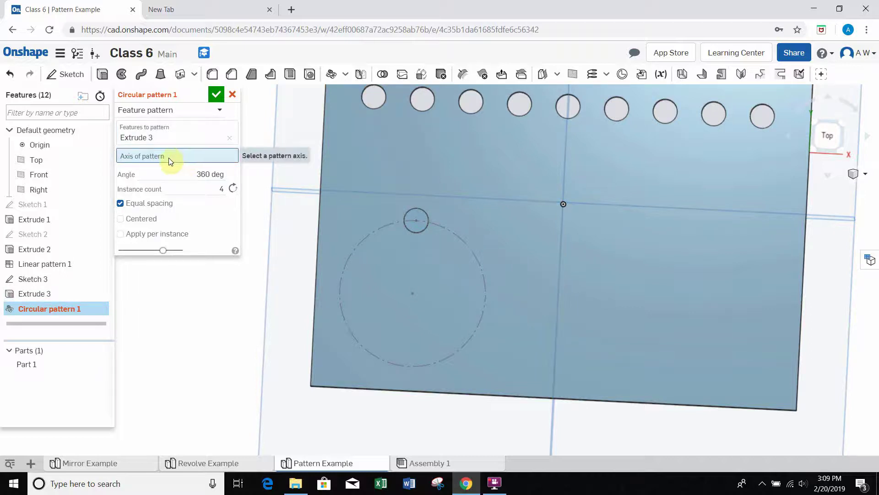
left_click(359, 242)
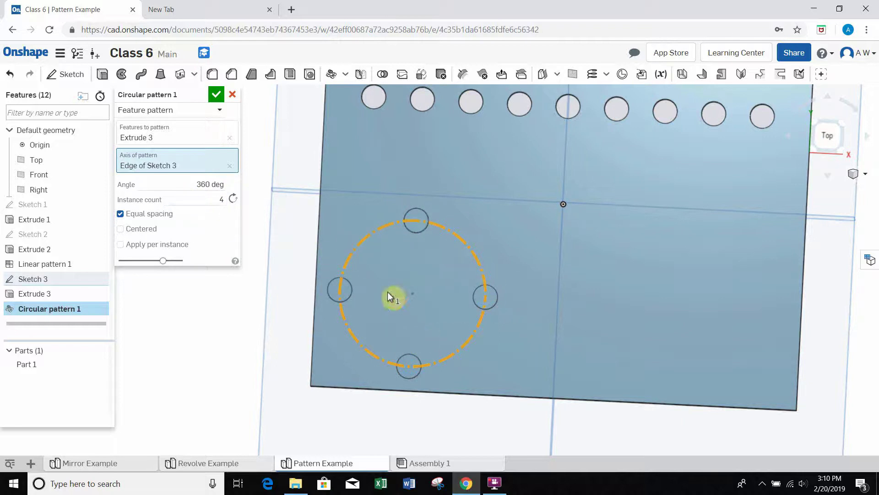
right_click_drag(299, 237, 301, 222)
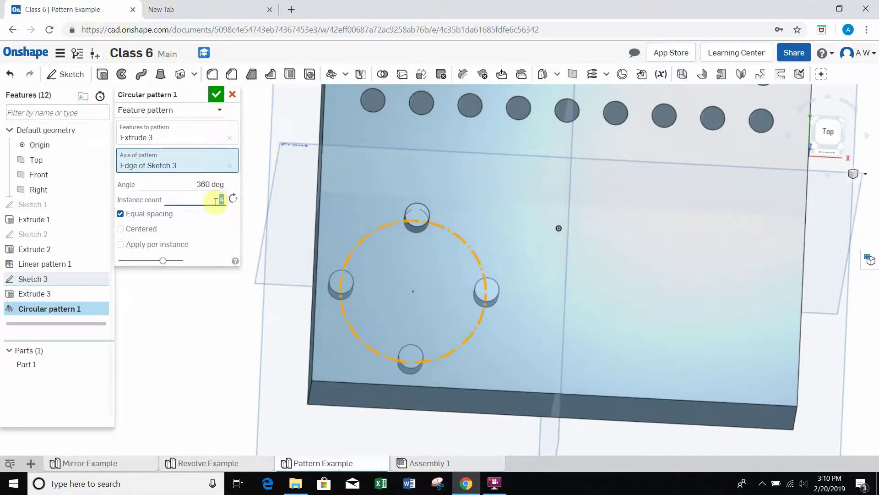
Set the circular pattern's angle to 180 deg
double_click(216, 202)
left_click_drag(185, 189, 220, 189)
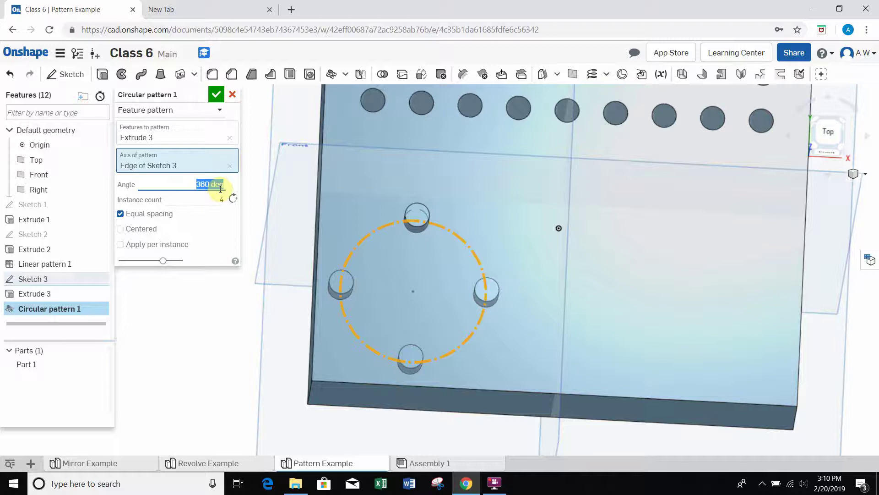
type("12")
type("0")
key("Return")
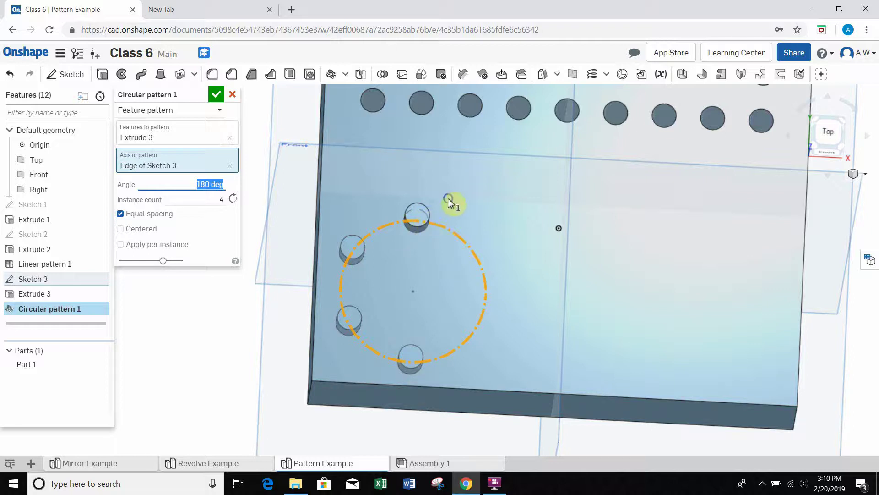
right_click_drag(449, 201, 359, 206)
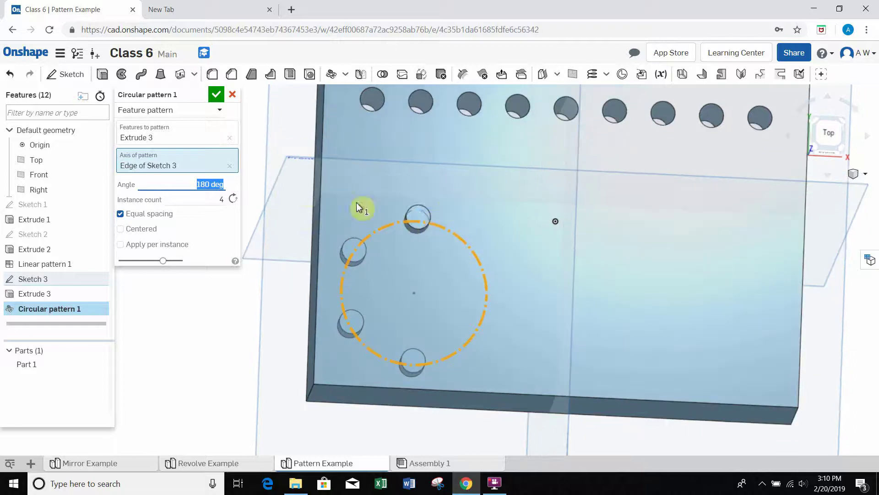
Reverse the circular pattern's direction and center its instances about the original boss
left_click(234, 198)
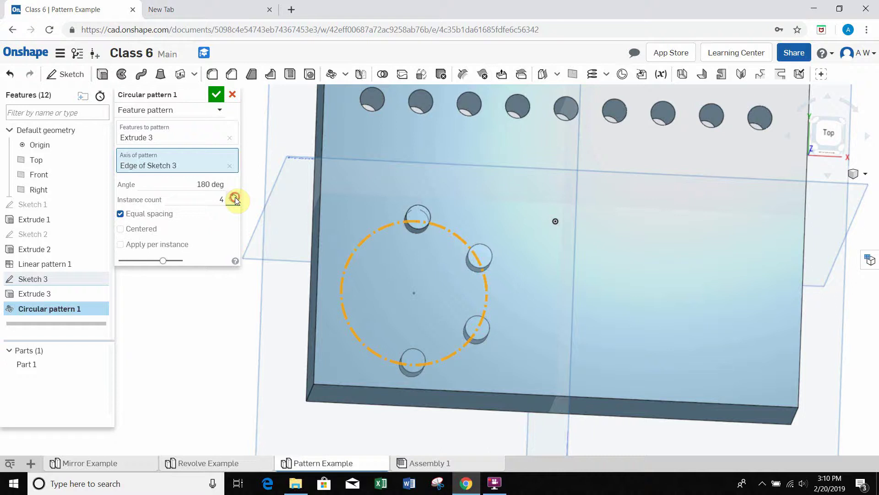
left_click(233, 199)
left_click(233, 200)
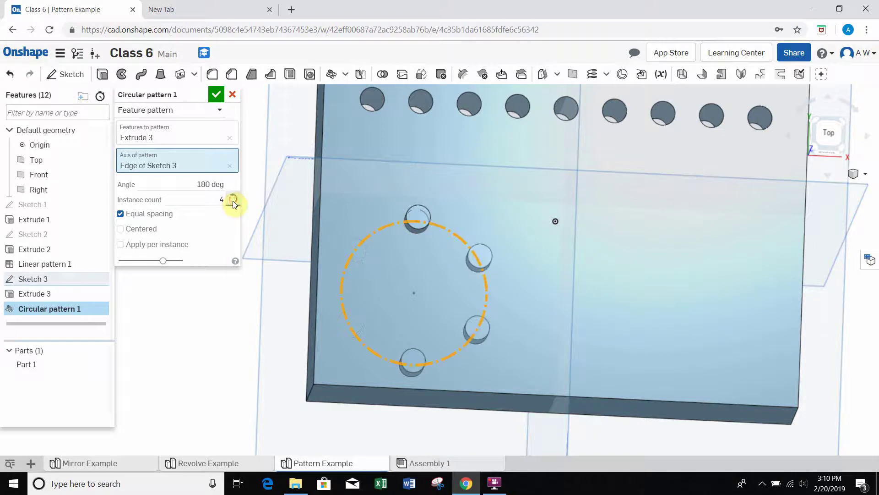
left_click(120, 230)
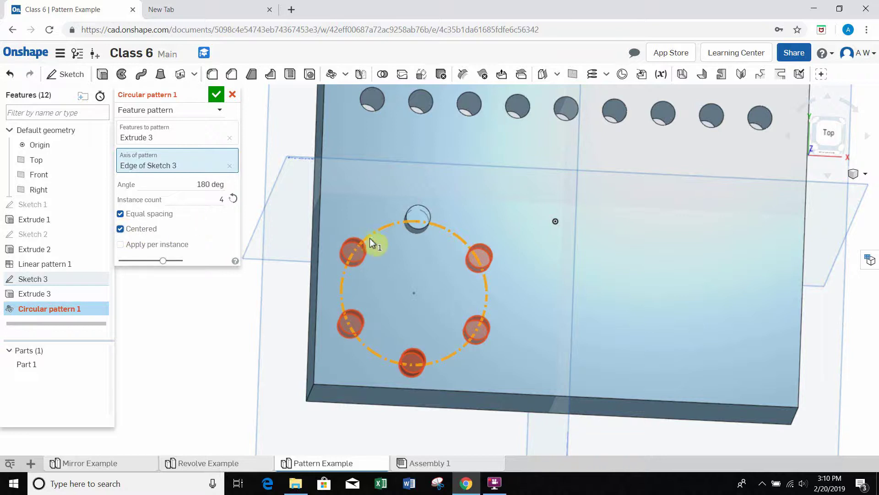
right_click_drag(396, 273, 397, 274)
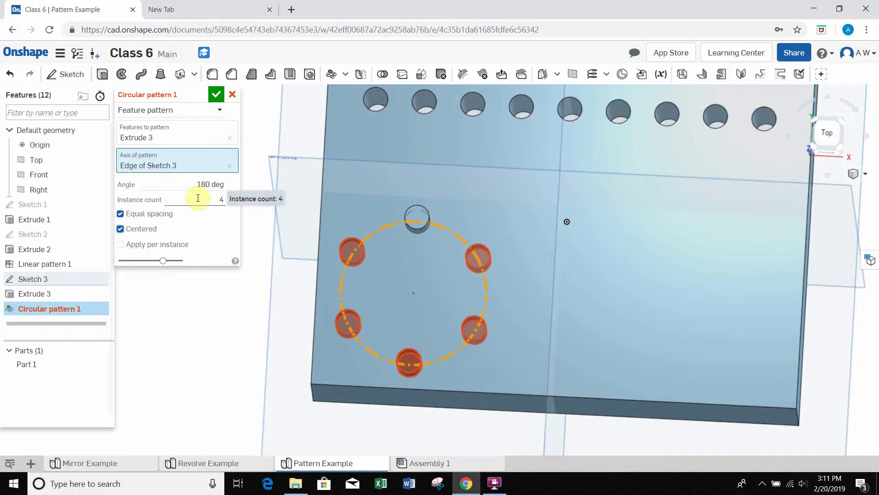
Set the centered circular pattern's angle to 90 deg
left_click(191, 183)
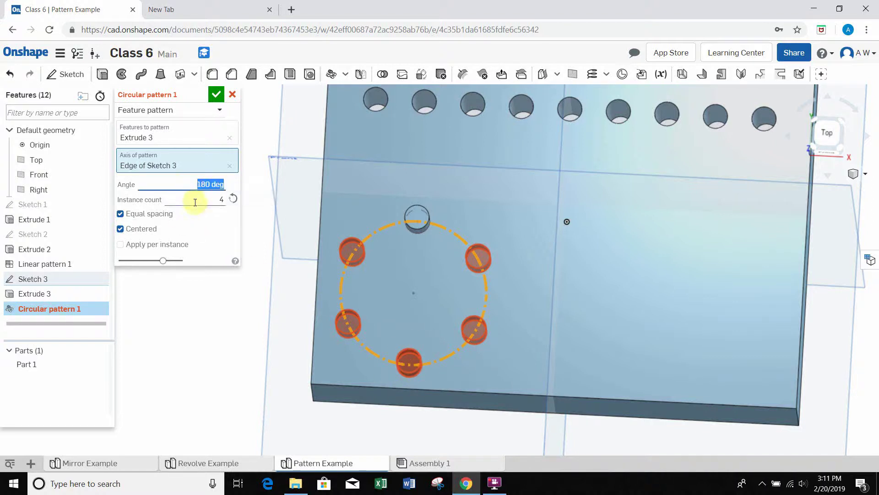
left_click(191, 187)
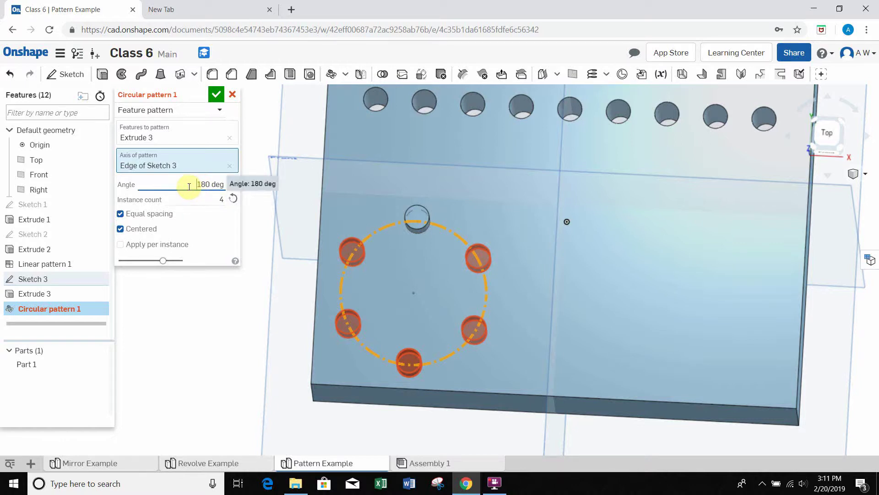
left_click_drag(188, 186, 235, 190)
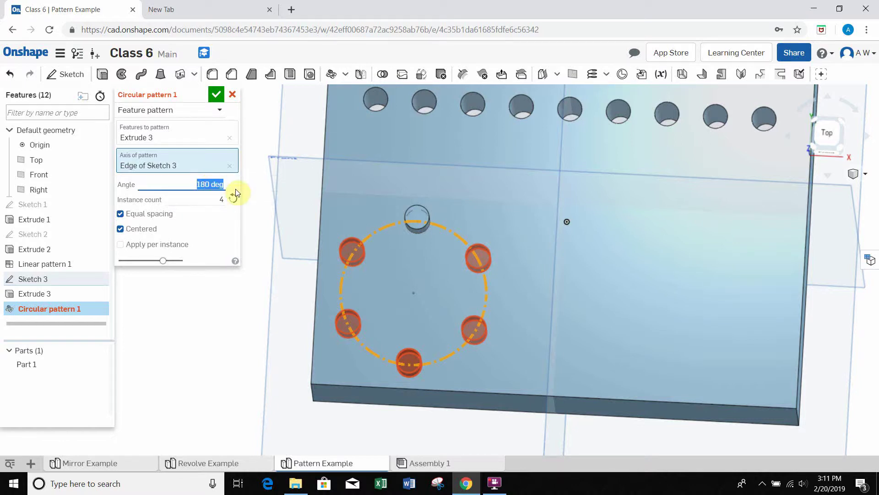
type("90")
key("Return")
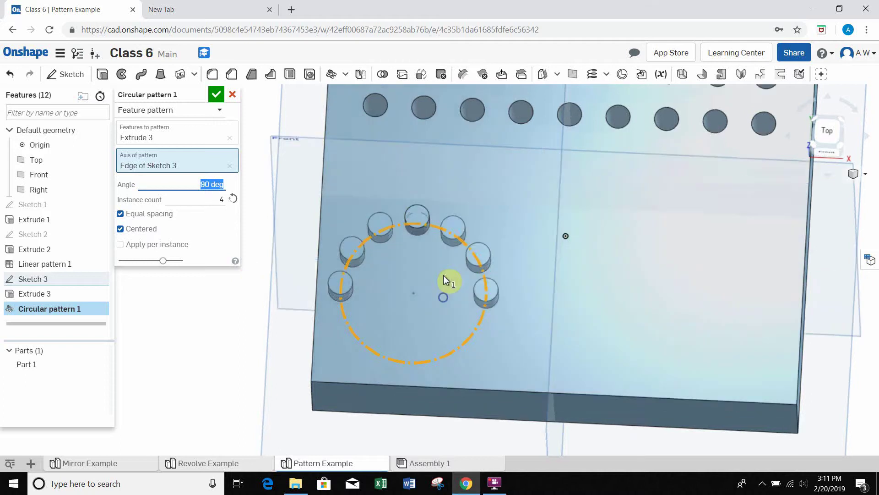
right_click_drag(447, 281, 502, 228)
scroll(471, 216, "down", 3)
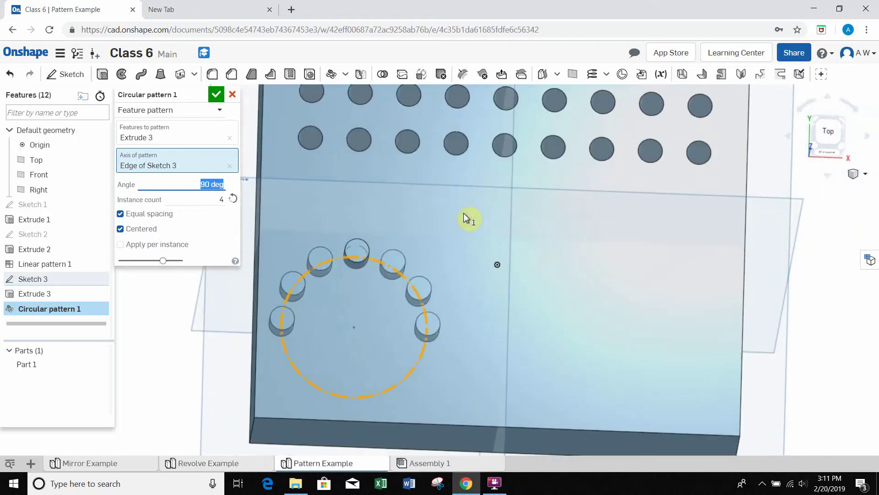